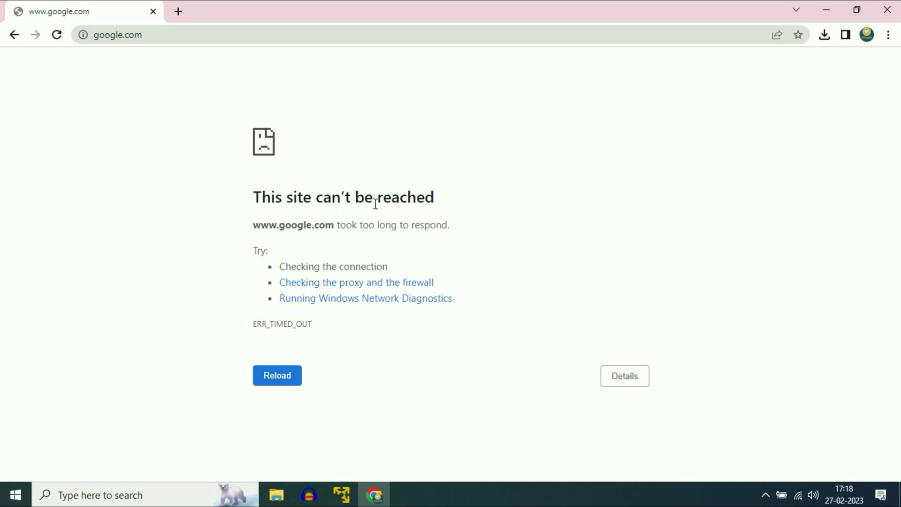
# Minimize the Chrome window showing the google.com ERR_TIMED_OUT error.
pyautogui.click(833, 14)
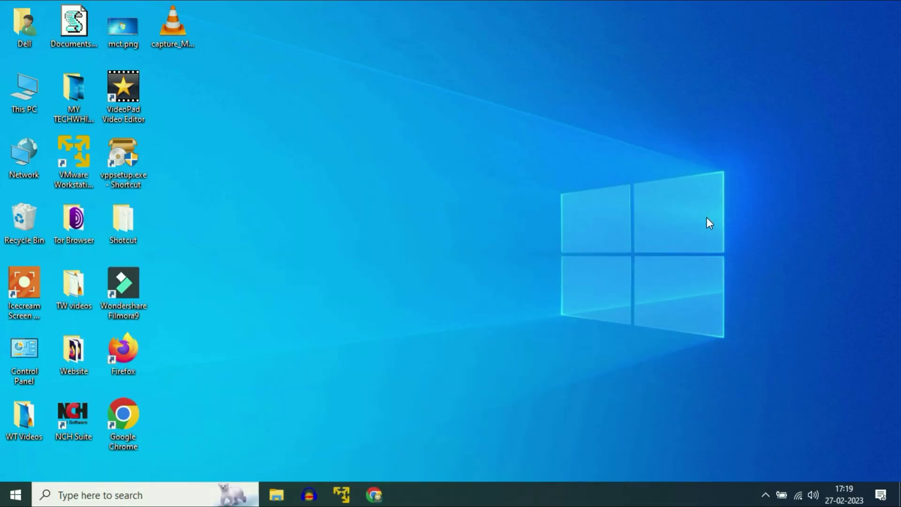
# Disconnect and reconnect the E302 Wi-Fi network from the tray network list.
pyautogui.click(799, 496)
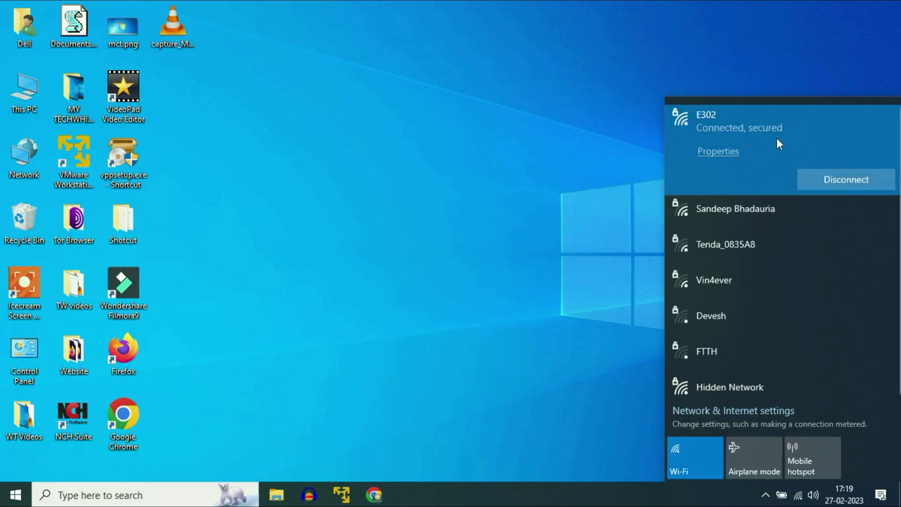
pyautogui.click(834, 184)
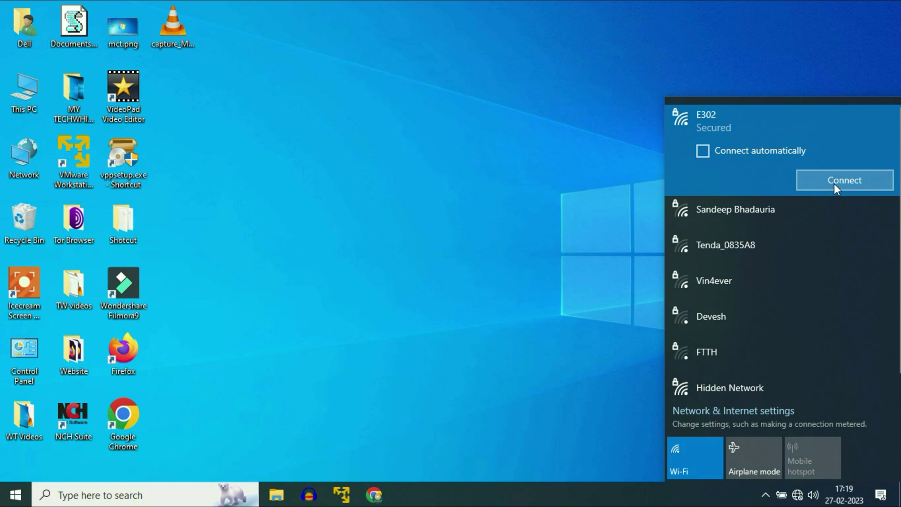
pyautogui.click(709, 150)
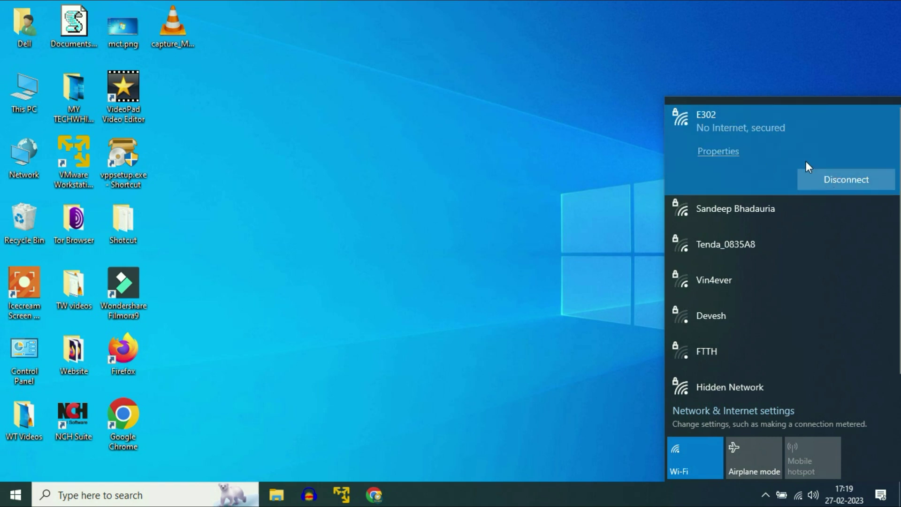
pyautogui.click(519, 157)
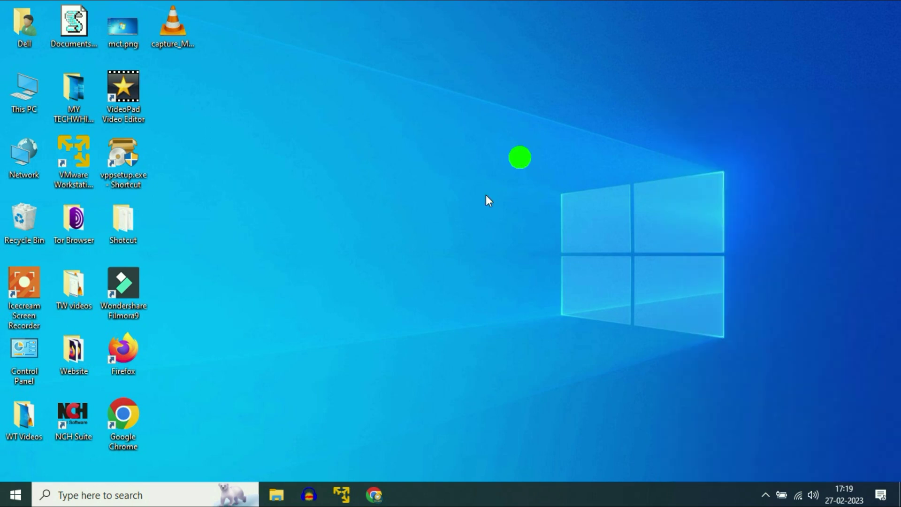
# Retry google.com in Chrome, which still times out, then minimize the browser.
pyautogui.click(378, 492)
pyautogui.click(262, 33)
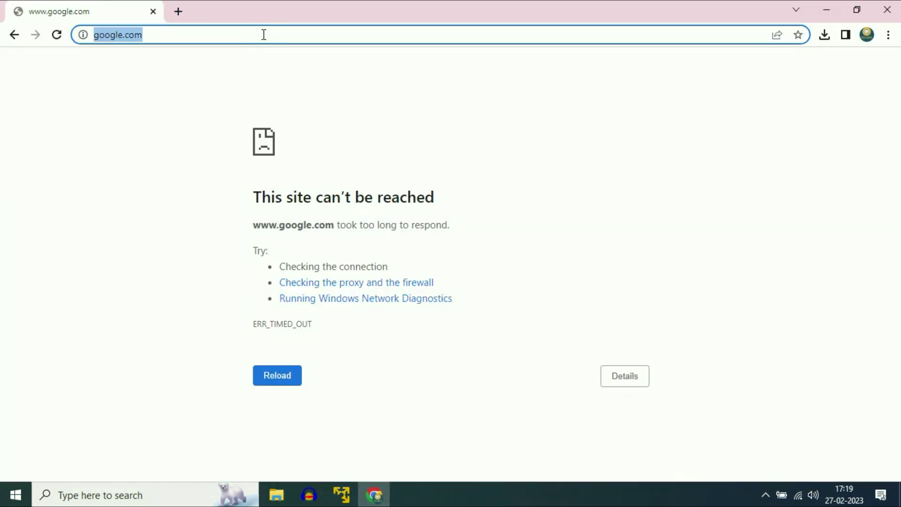
pyautogui.press('Return')
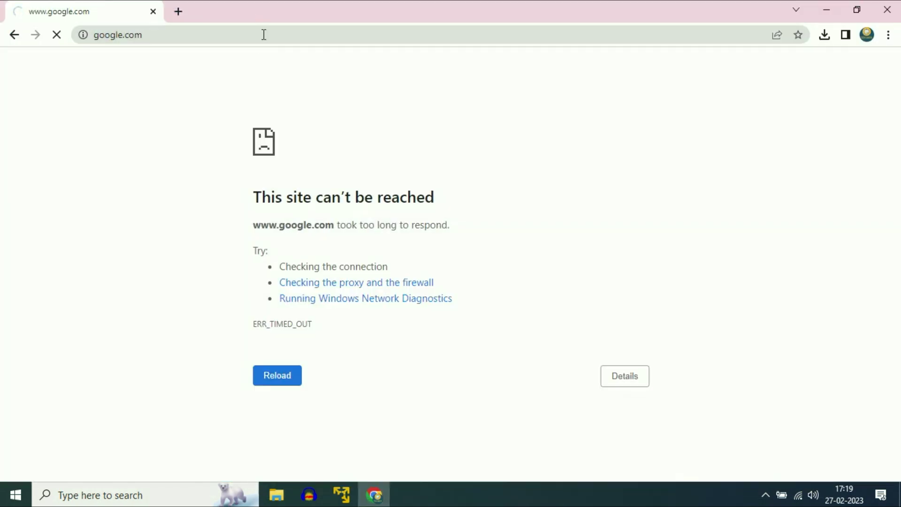
pyautogui.click(826, 9)
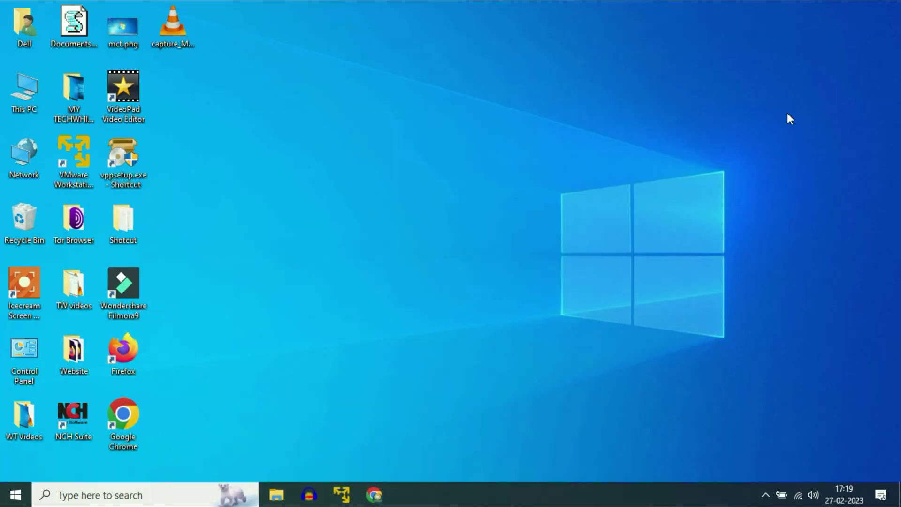
# Open Change adapter options from Network & Internet settings and maximize Network Connections.
pyautogui.rightClick(799, 486)
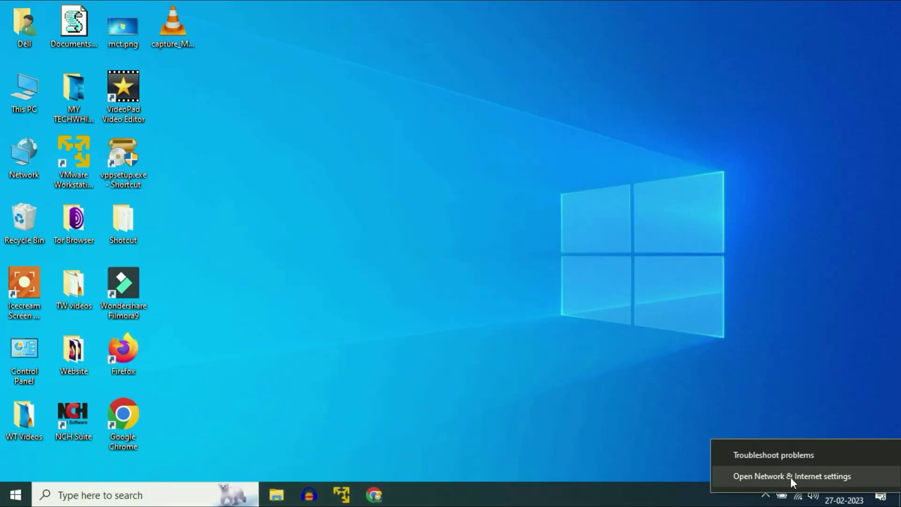
pyautogui.click(828, 477)
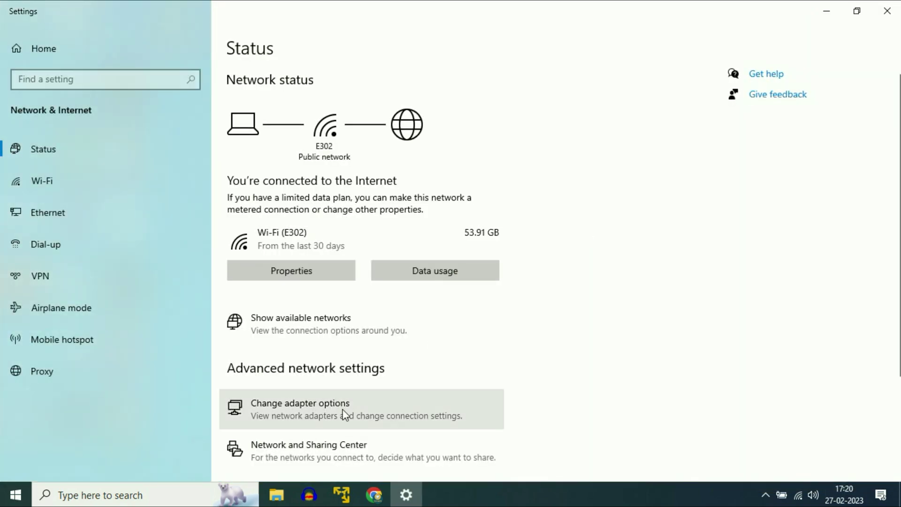
pyautogui.click(322, 407)
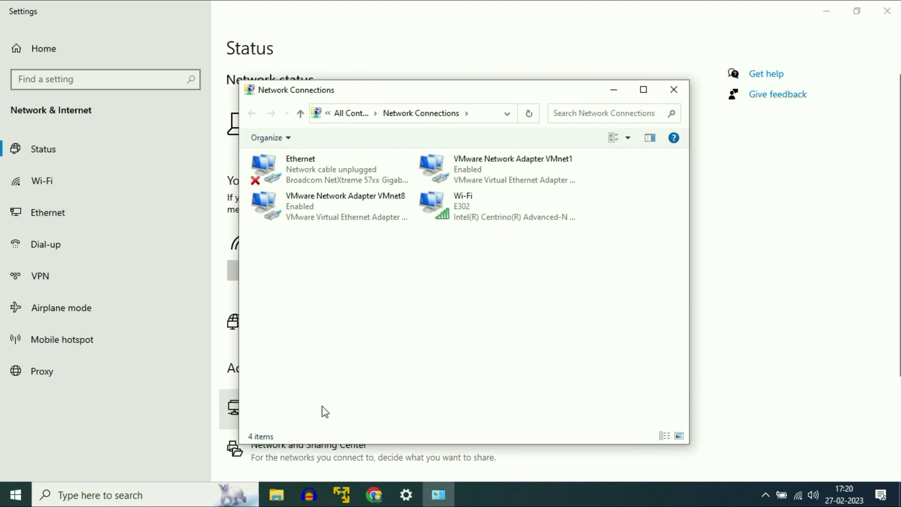
pyautogui.click(642, 89)
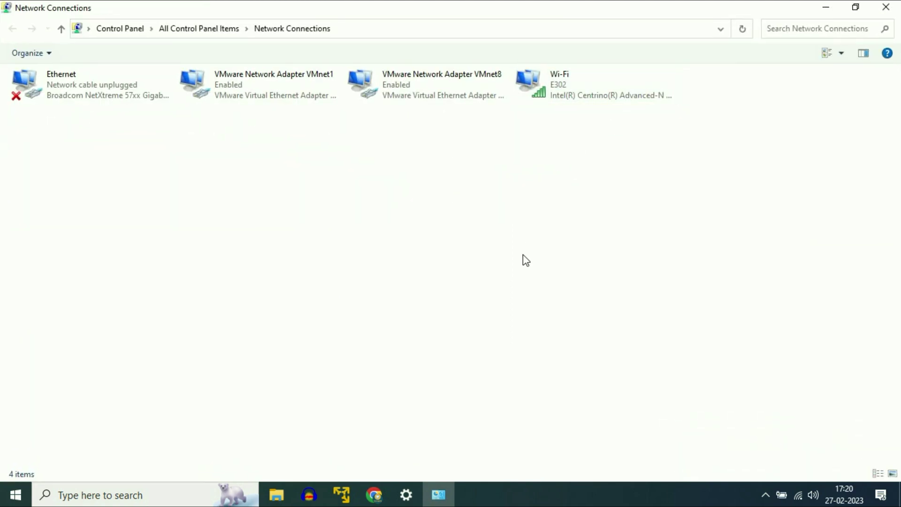
# Switch the Wi-Fi adapter's IPv4 DNS from 8.8.8.8/8.8.4.4 to automatic, then close Network Connections.
pyautogui.rightClick(551, 84)
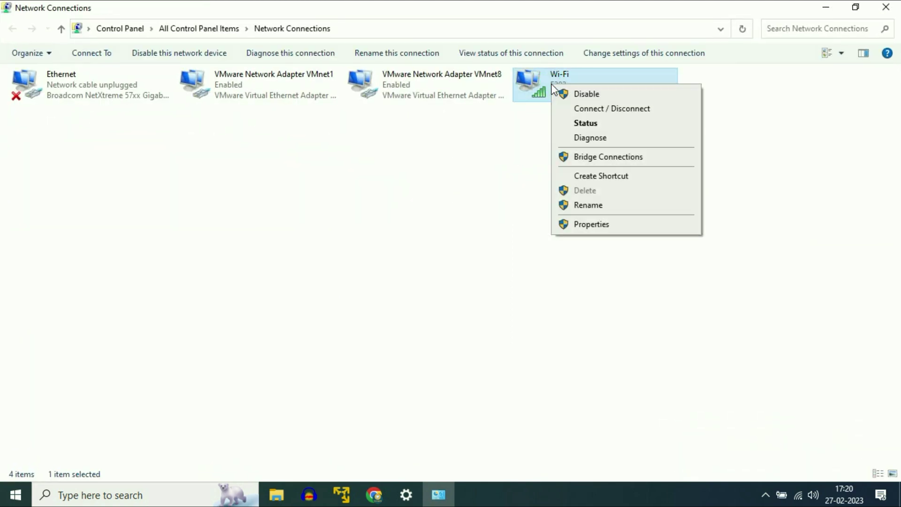
pyautogui.click(589, 225)
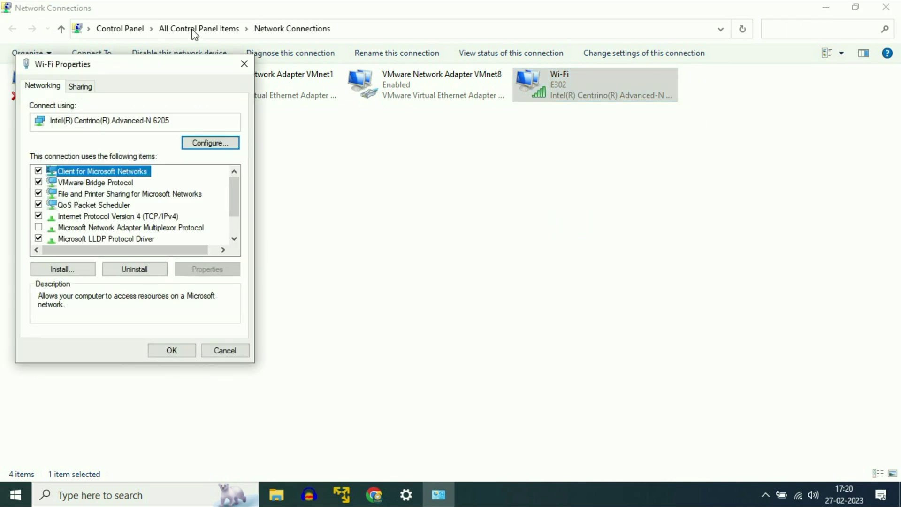
pyautogui.moveTo(173, 64); pyautogui.dragTo(465, 83)
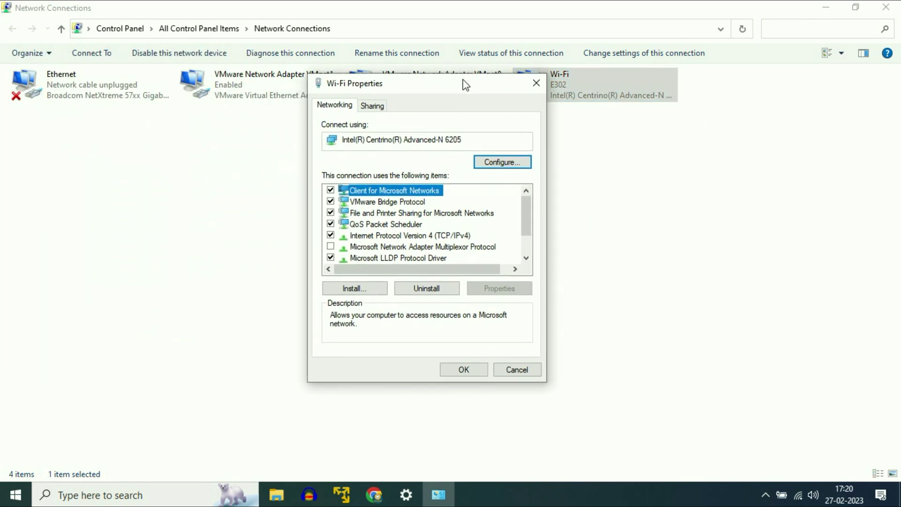
pyautogui.click(414, 235)
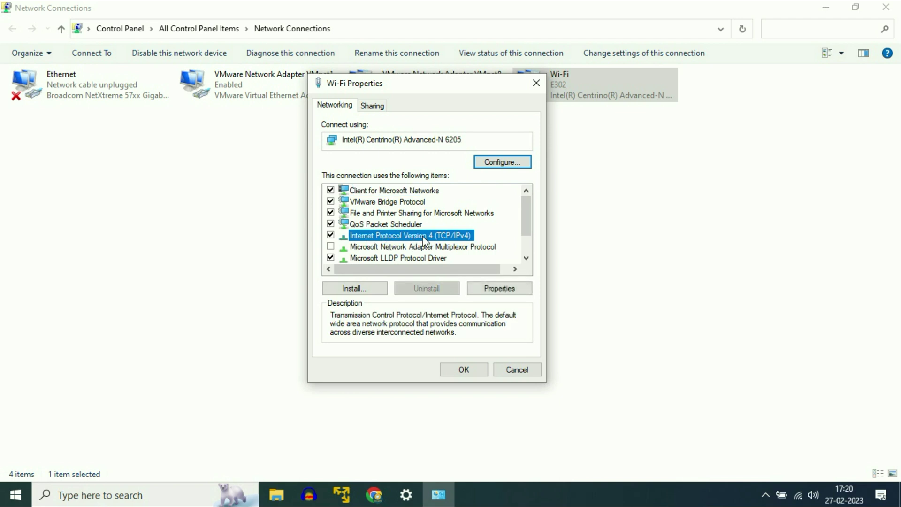
pyautogui.click(500, 290)
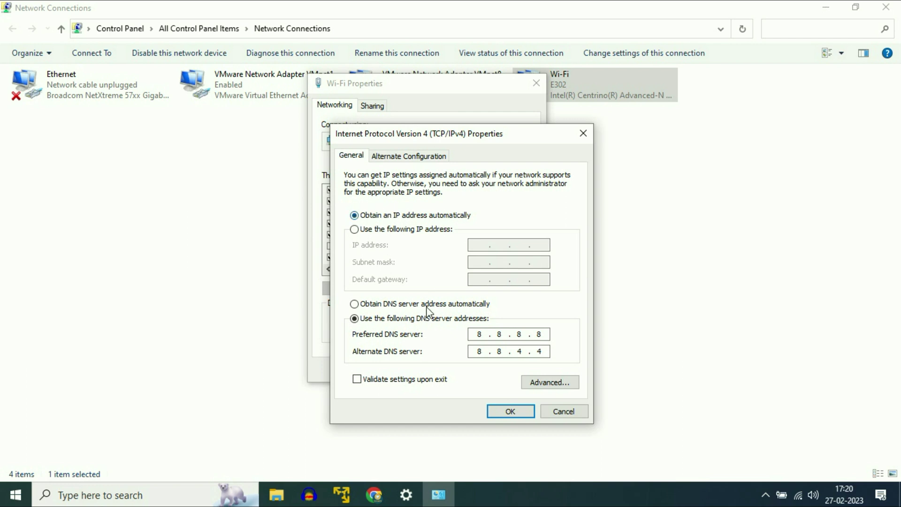
pyautogui.click(355, 303)
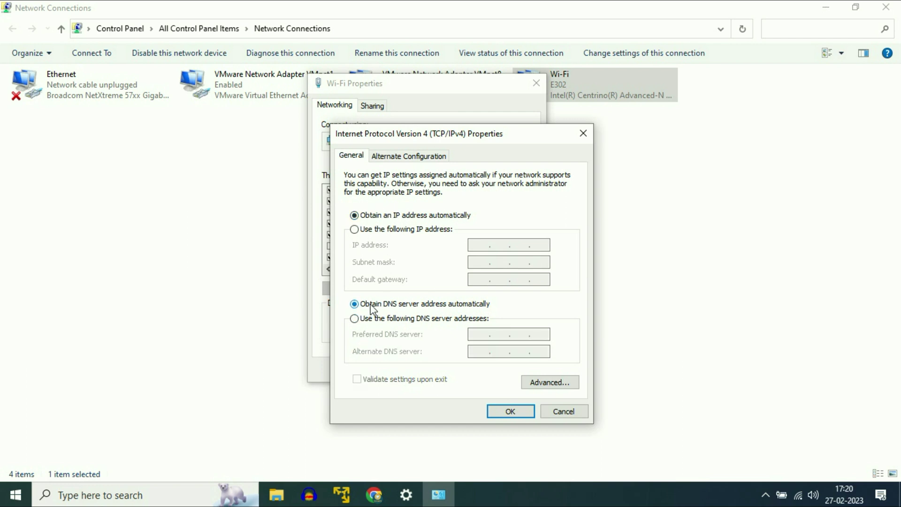
pyautogui.click(509, 411)
pyautogui.click(472, 372)
pyautogui.click(529, 321)
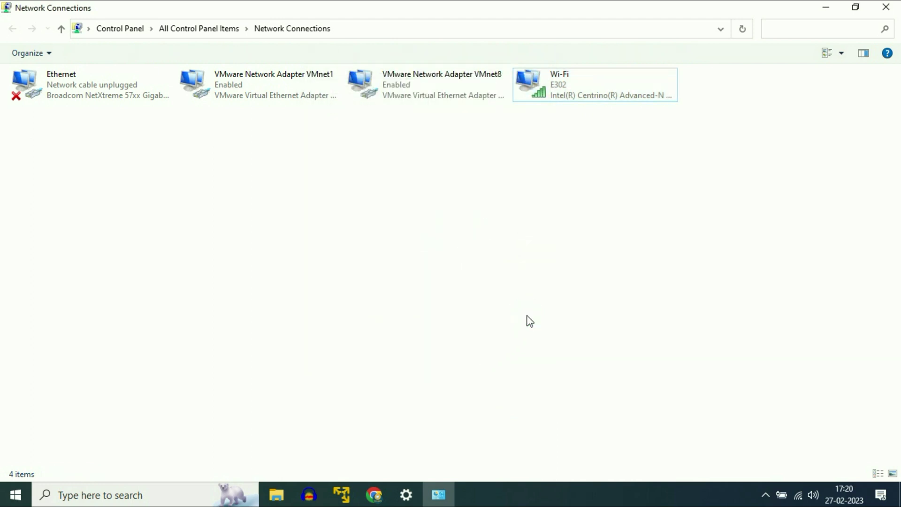
pyautogui.click(885, 6)
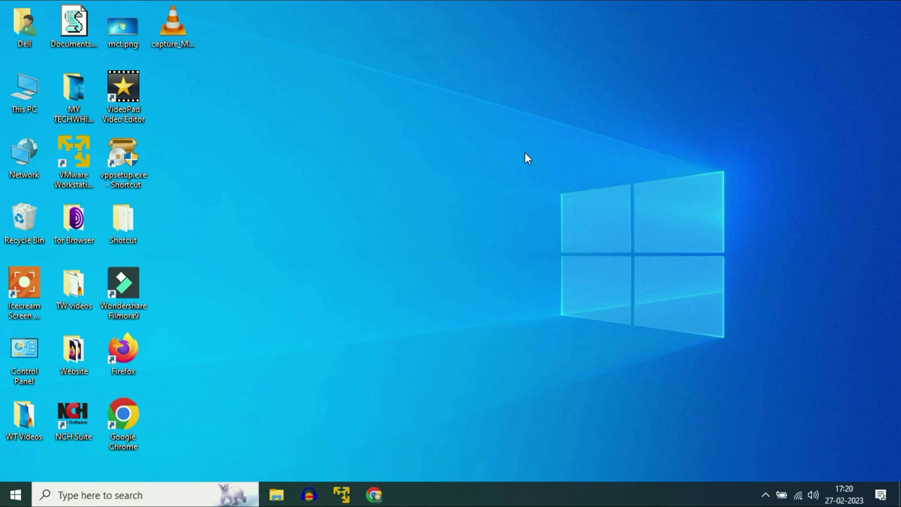
# Search 'proxy' and turn off the manual 127.0.0.0:80 proxy server, then close Settings.
pyautogui.click(180, 494)
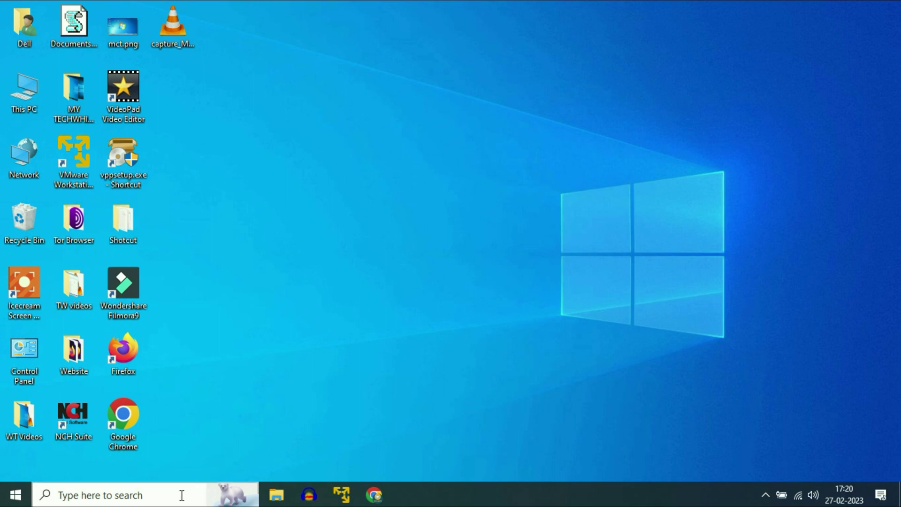
pyautogui.write('proxy')
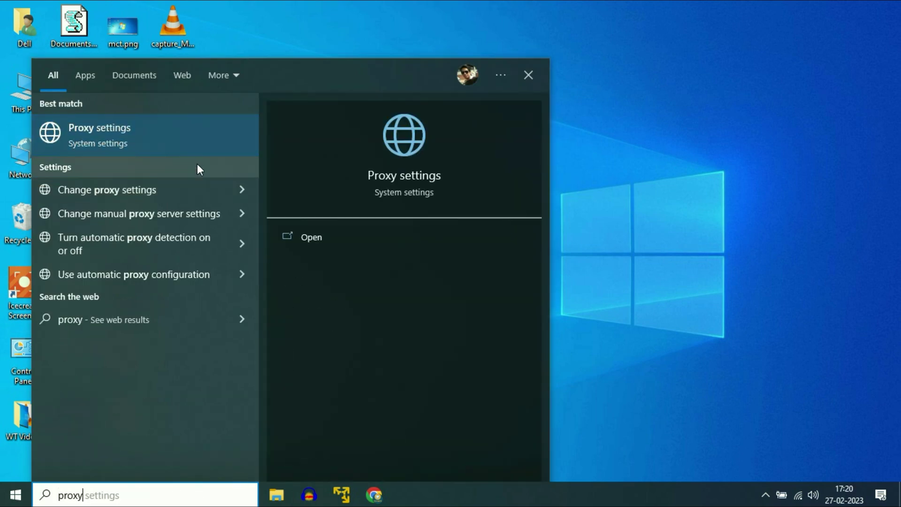
pyautogui.click(118, 137)
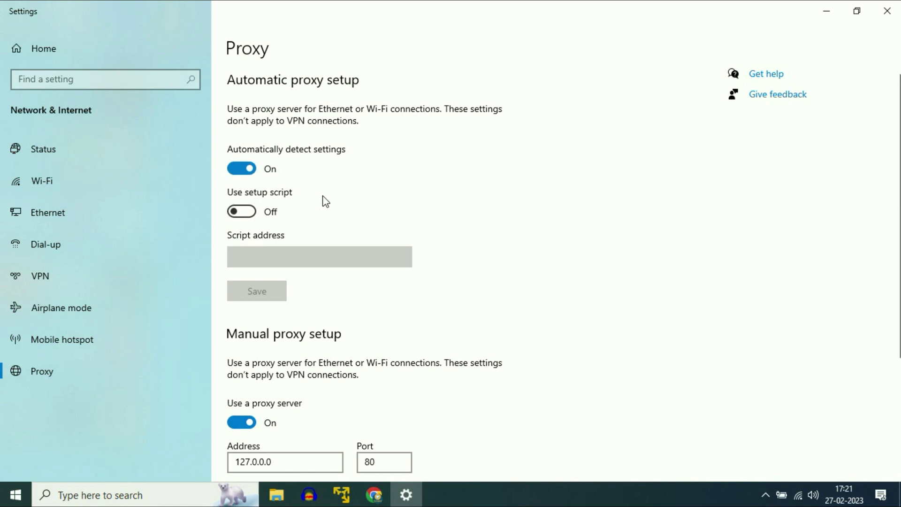
pyautogui.scroll(-3, 346, 206)
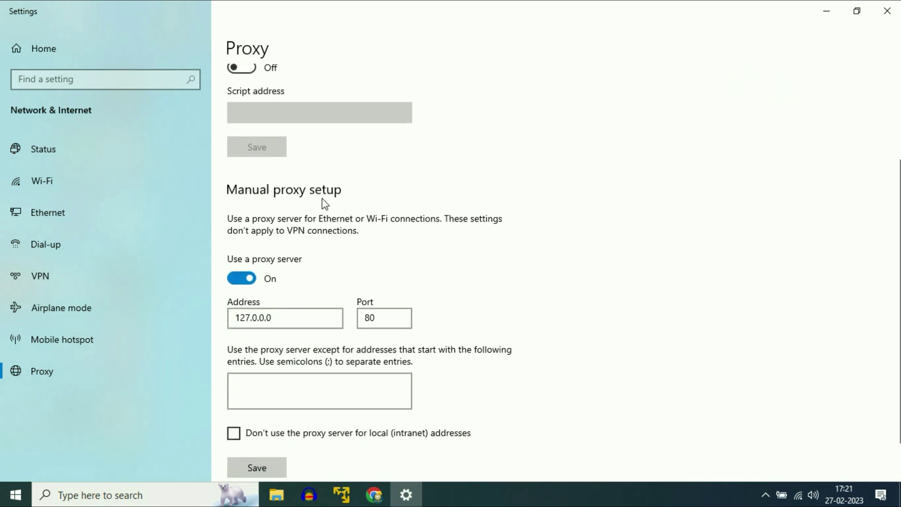
pyautogui.click(241, 277)
pyautogui.scroll(3, 558, 305)
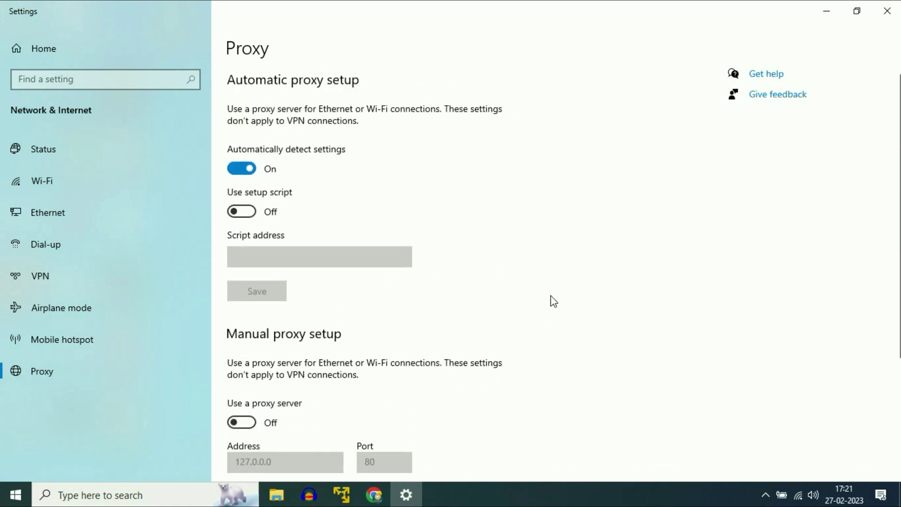
pyautogui.click(886, 10)
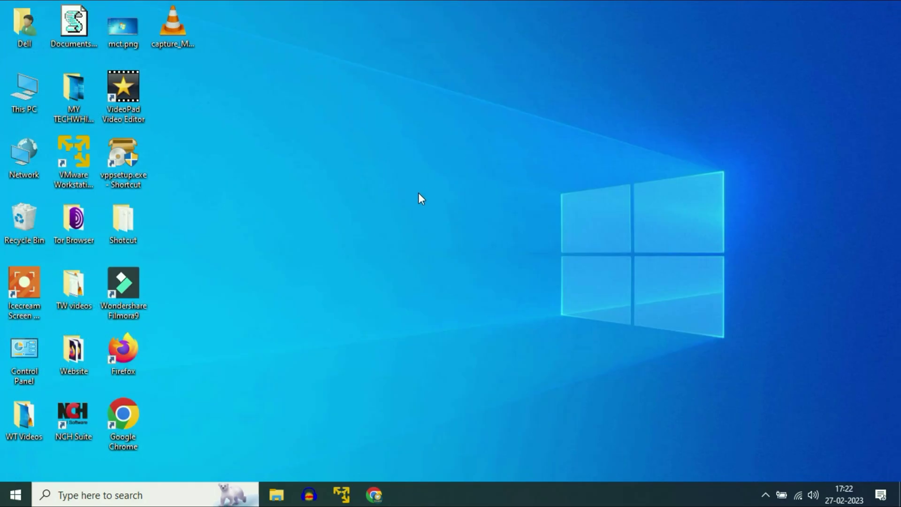
# Reopen Chrome and reload google.com so the Google homepage appears.
pyautogui.click(374, 494)
pyautogui.click(246, 37)
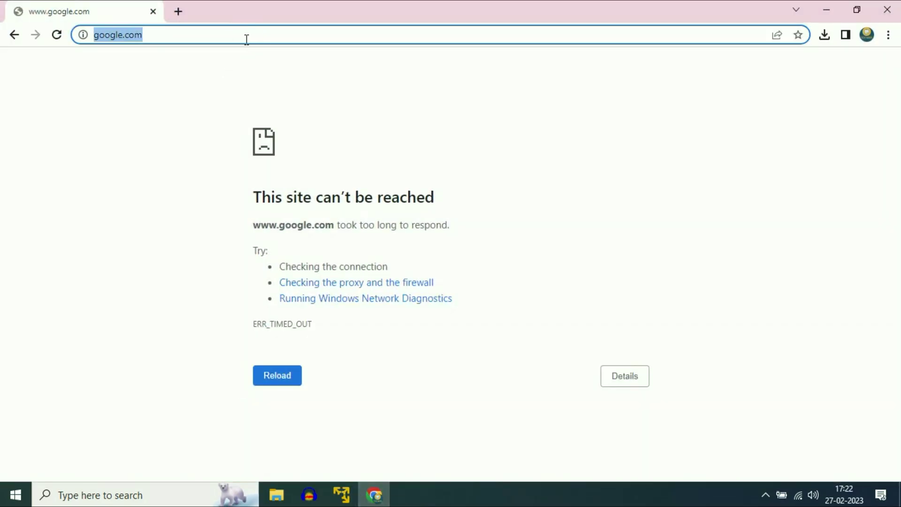
pyautogui.press('Return')
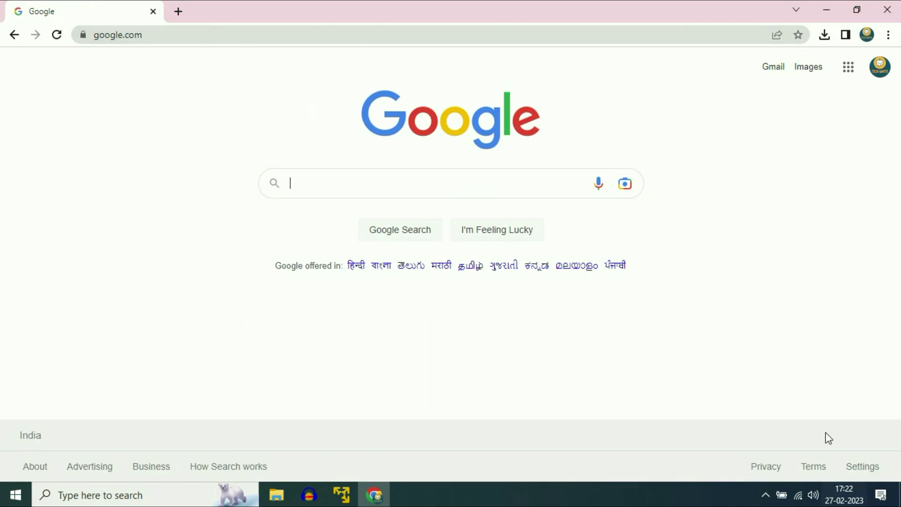
# Run and confirm Network reset from Network & Internet settings, then close Settings and Chrome.
pyautogui.rightClick(797, 498)
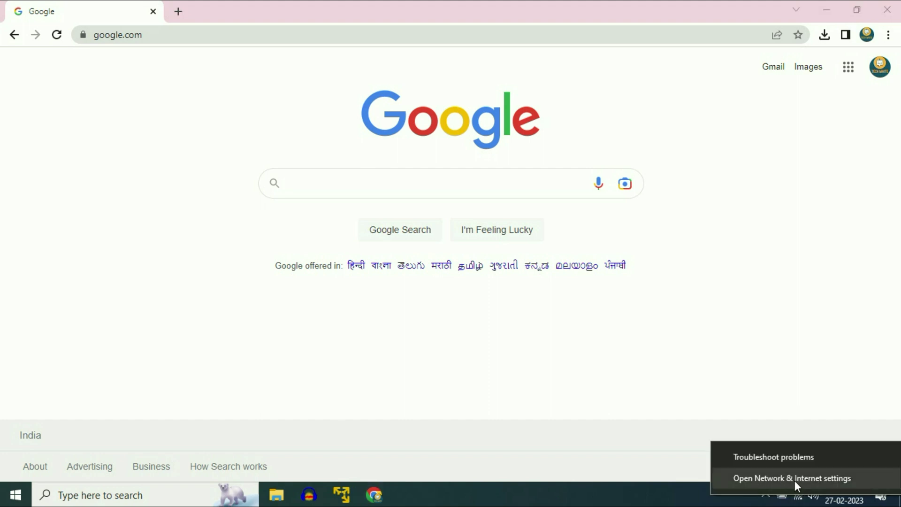
pyautogui.click(824, 482)
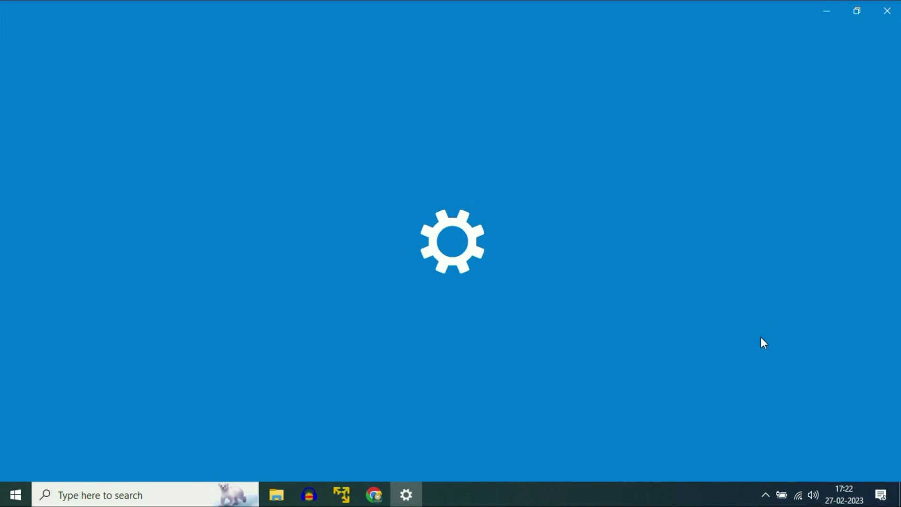
pyautogui.scroll(-5, 517, 248)
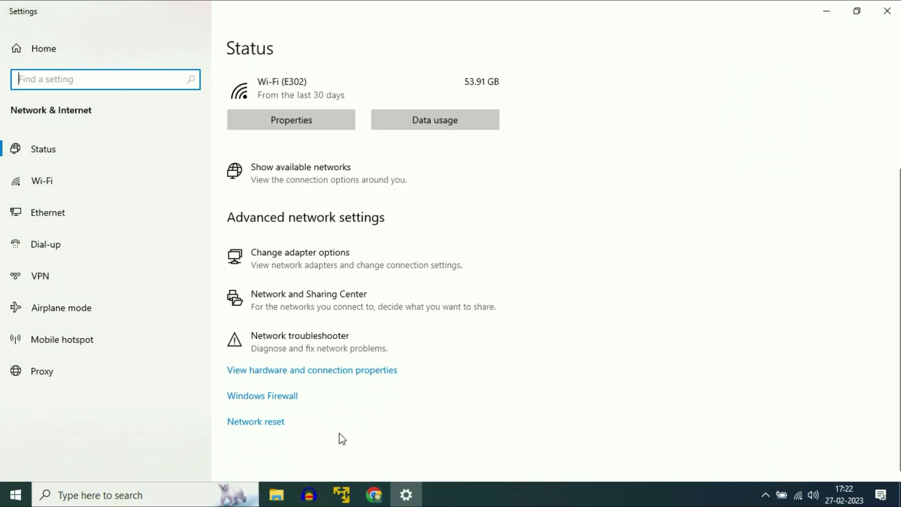
pyautogui.click(261, 425)
pyautogui.click(44, 220)
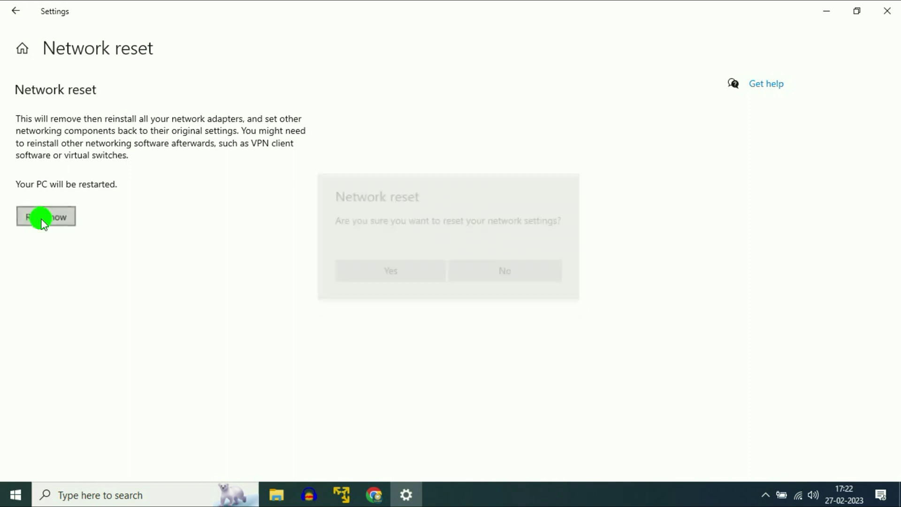
pyautogui.click(359, 279)
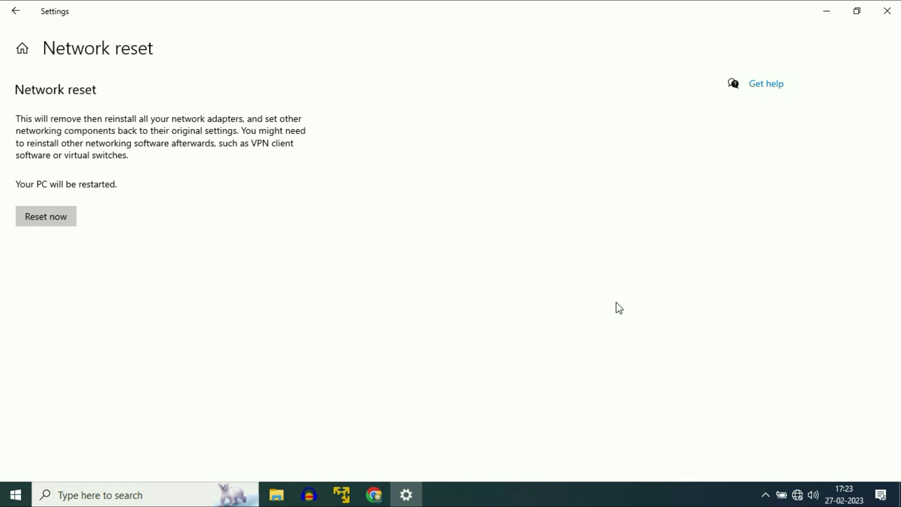
pyautogui.click(889, 10)
pyautogui.click(894, 10)
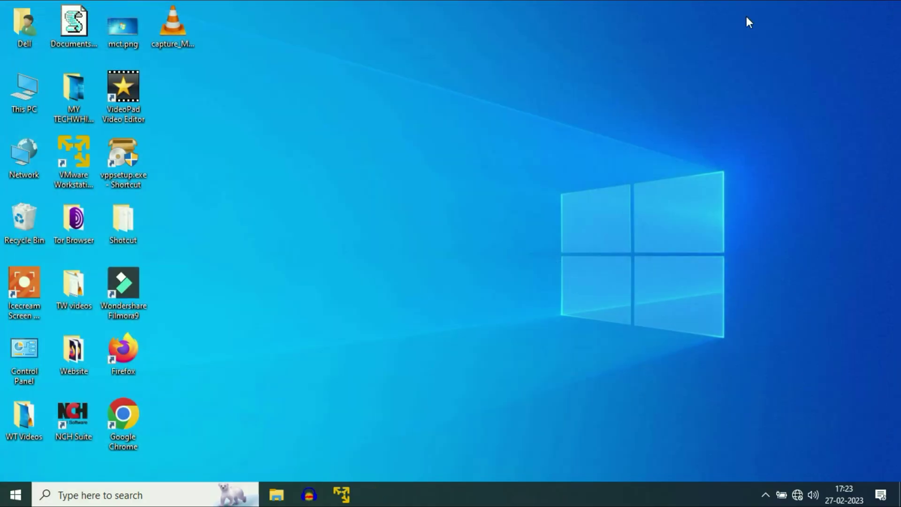
# Rejoin the E302 Wi-Fi network by entering its security key.
pyautogui.click(15, 494)
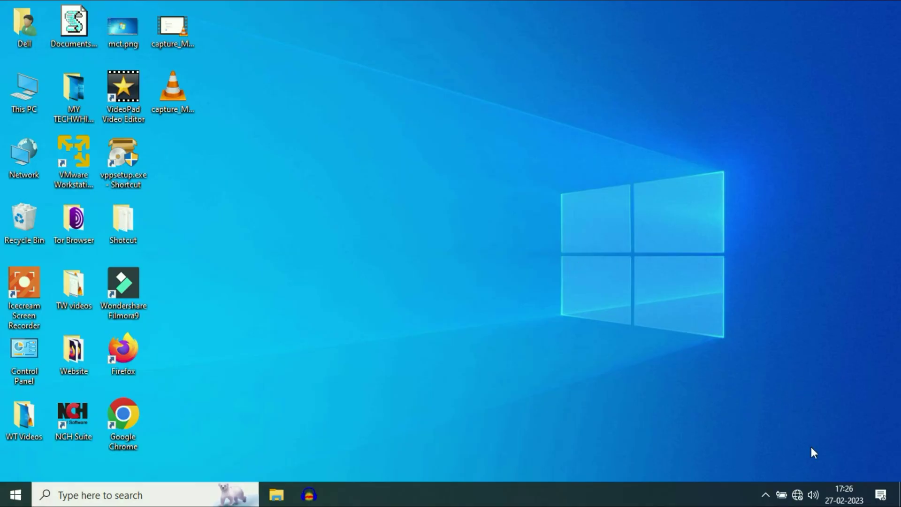
pyautogui.click(797, 494)
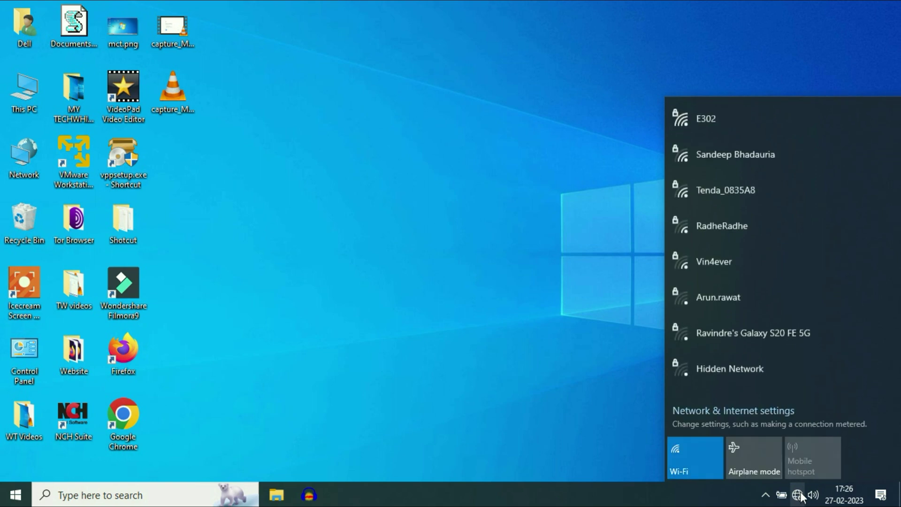
pyautogui.click(721, 123)
pyautogui.click(833, 185)
pyautogui.write('*********')
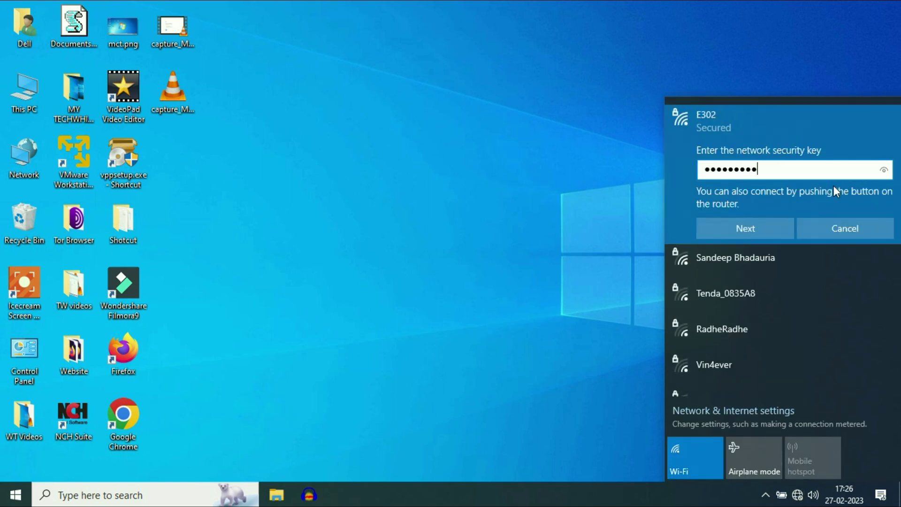
pyautogui.press('Return')
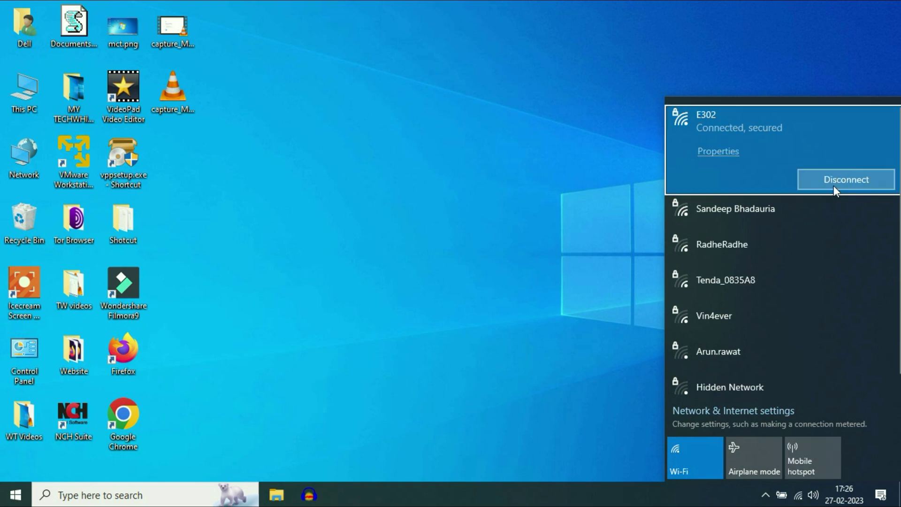
# Reload Google in Chrome to confirm the internet works, then minimize the browser.
pyautogui.click(544, 174)
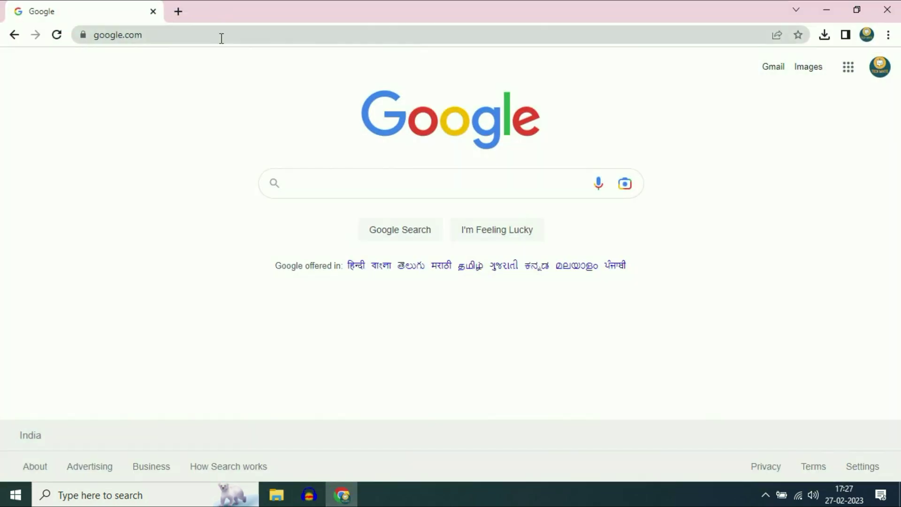
pyautogui.click(221, 36)
pyautogui.press('Return')
pyautogui.click(829, 11)
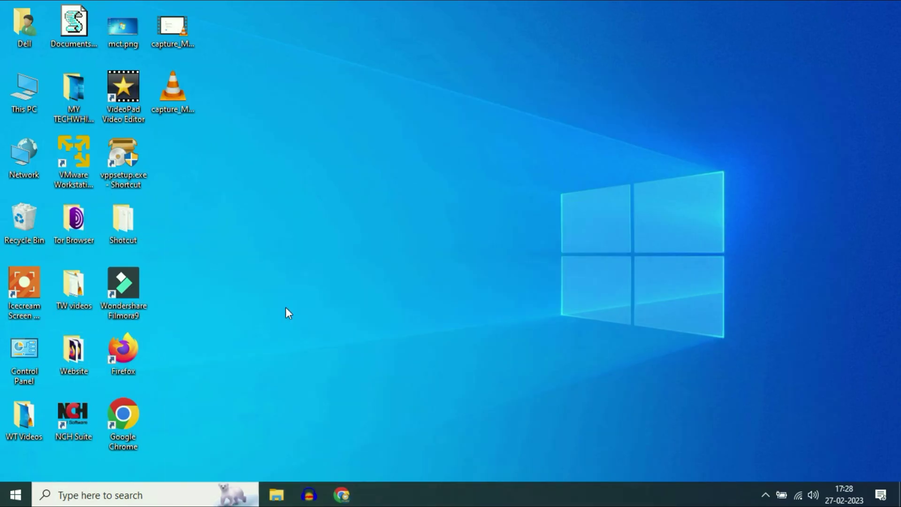
# Open Device Manager via a 'dev' search and select the Intel Centrino Advanced-N 6205 under Network adapters.
pyautogui.click(158, 494)
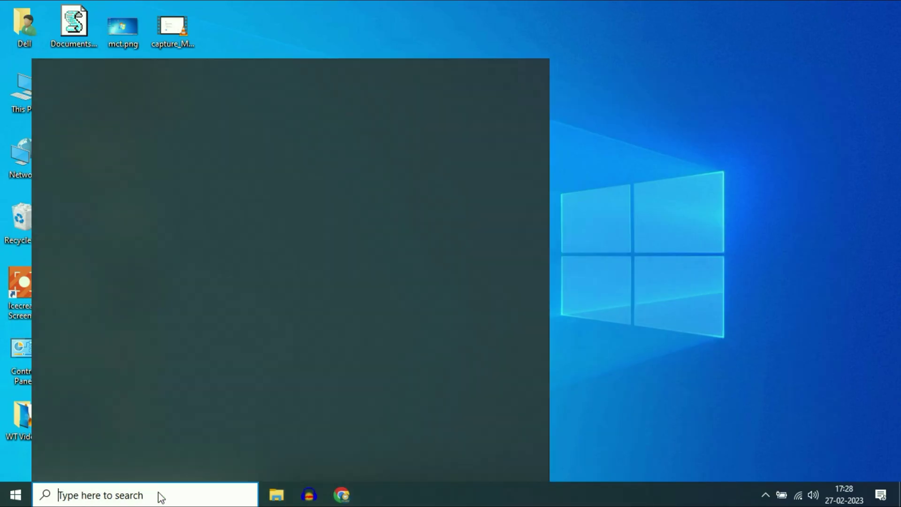
pyautogui.write('dev')
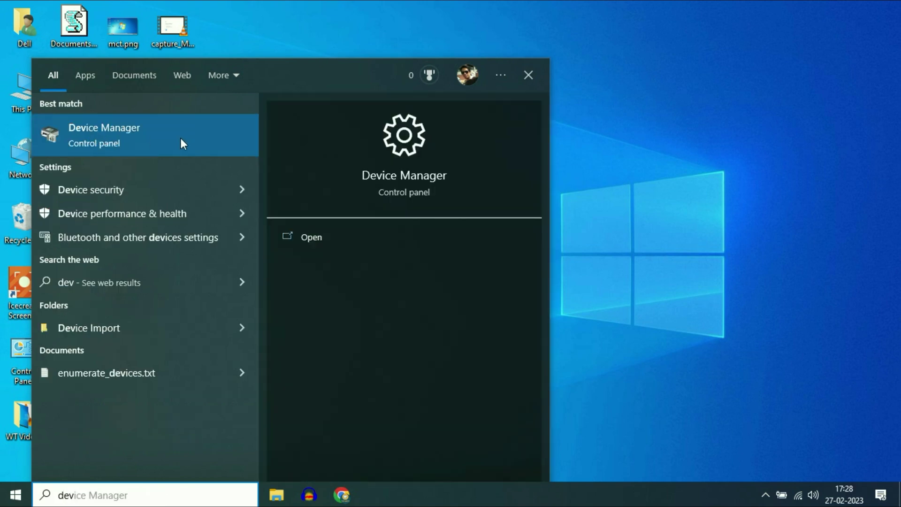
pyautogui.click(131, 125)
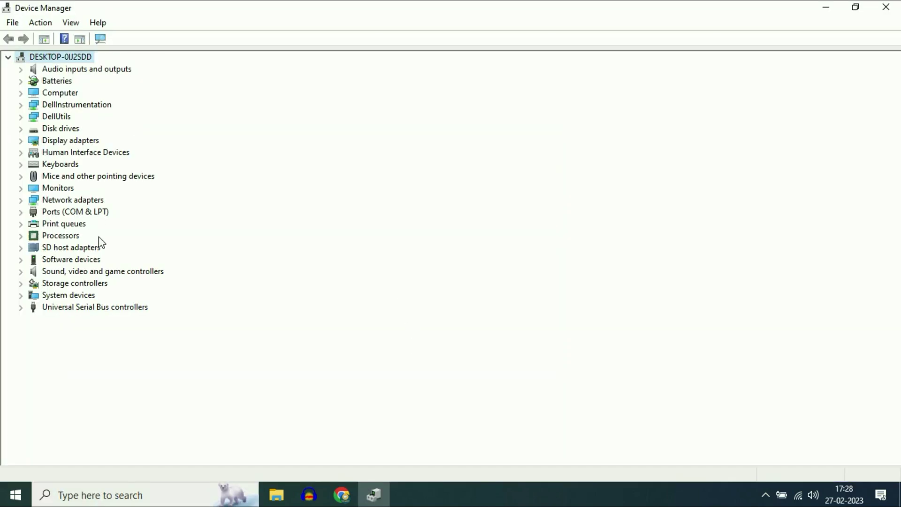
pyautogui.click(73, 200)
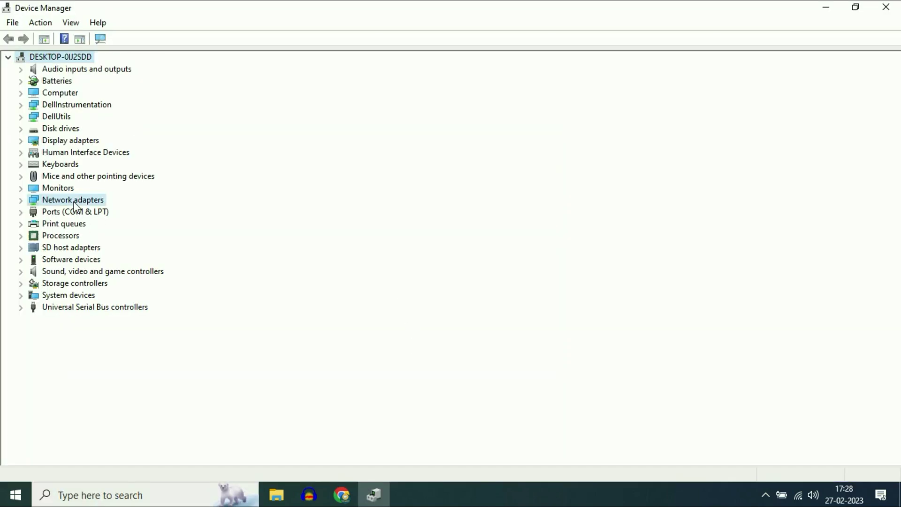
pyautogui.click(21, 202)
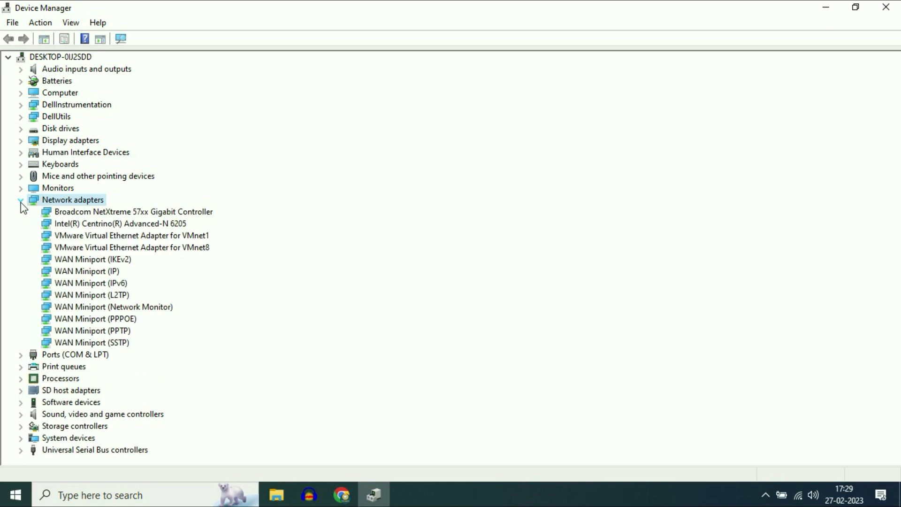
pyautogui.click(135, 225)
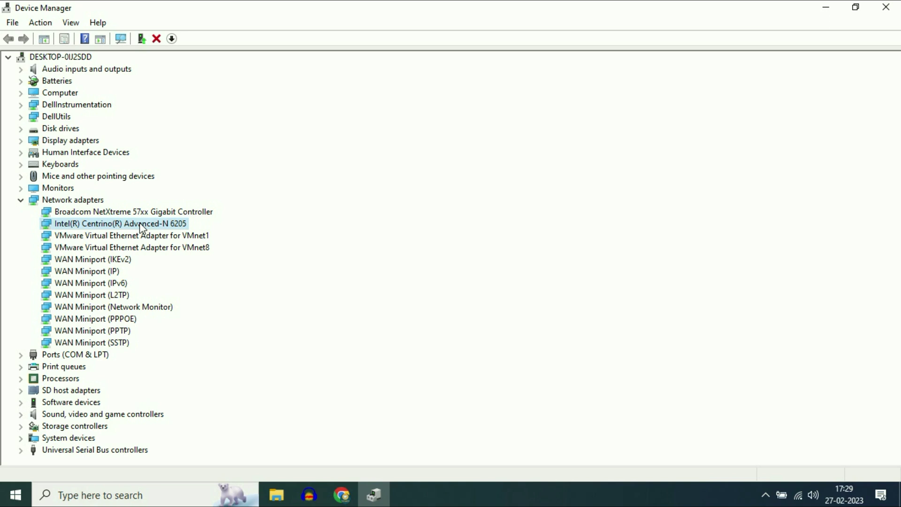
# Open Network Connections from Network & Internet settings and arrange its window over Device Manager.
pyautogui.rightClick(799, 490)
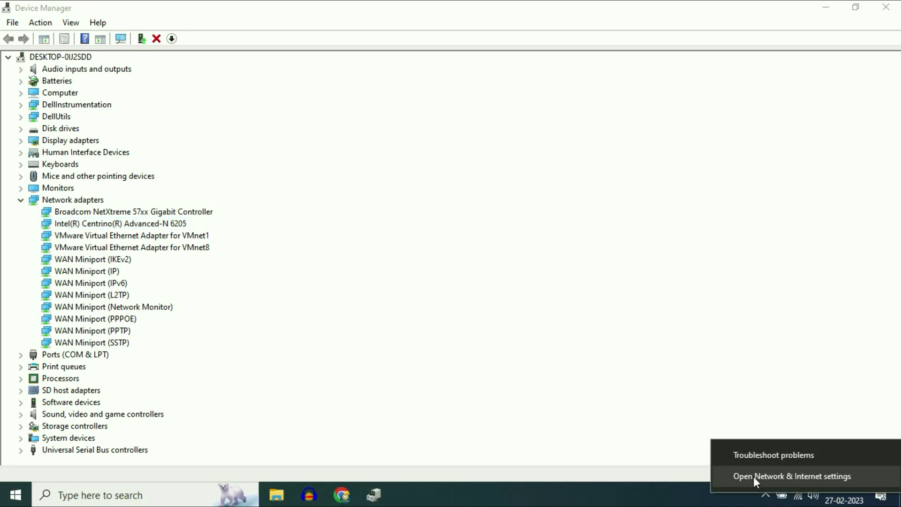
pyautogui.click(823, 478)
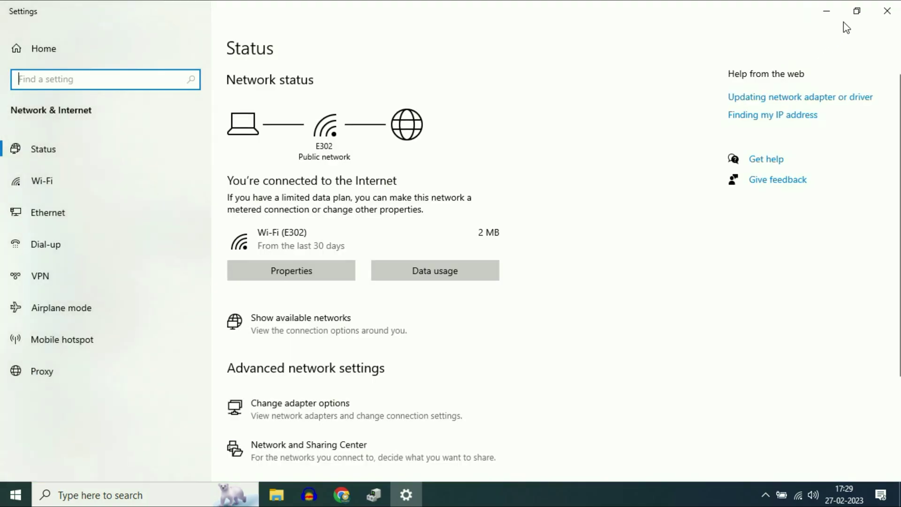
pyautogui.click(855, 16)
pyautogui.scroll(-3, 695, 253)
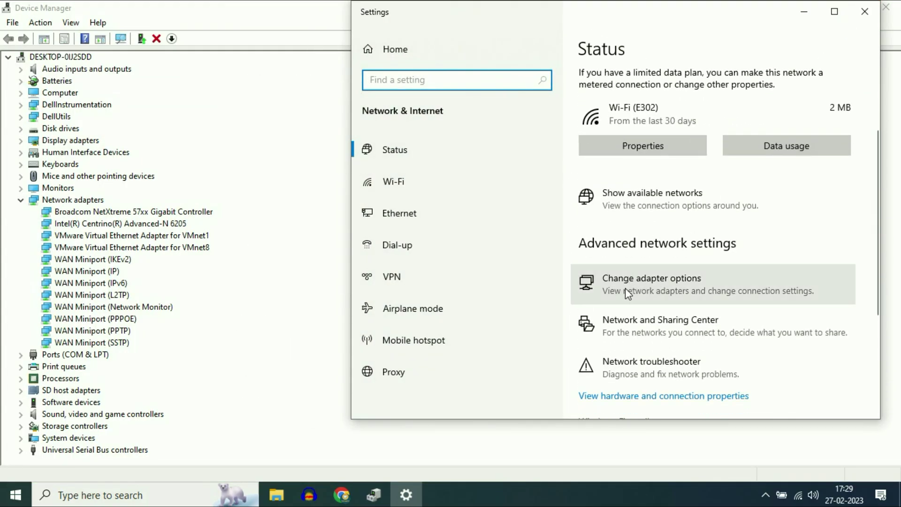
pyautogui.click(677, 290)
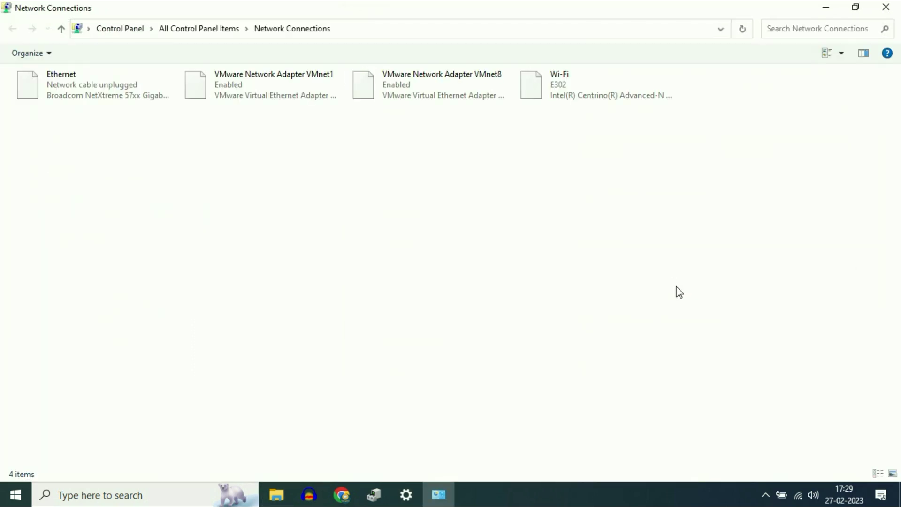
pyautogui.click(855, 9)
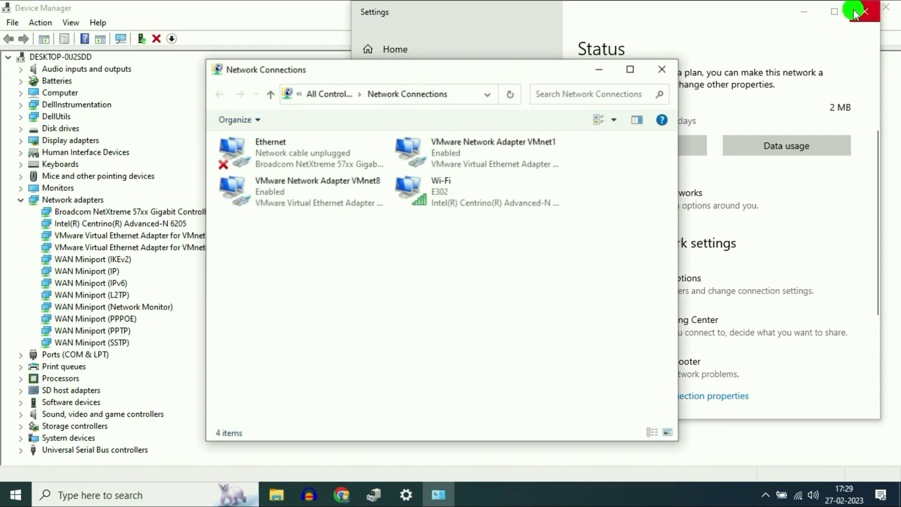
pyautogui.moveTo(526, 89); pyautogui.dragTo(586, 73)
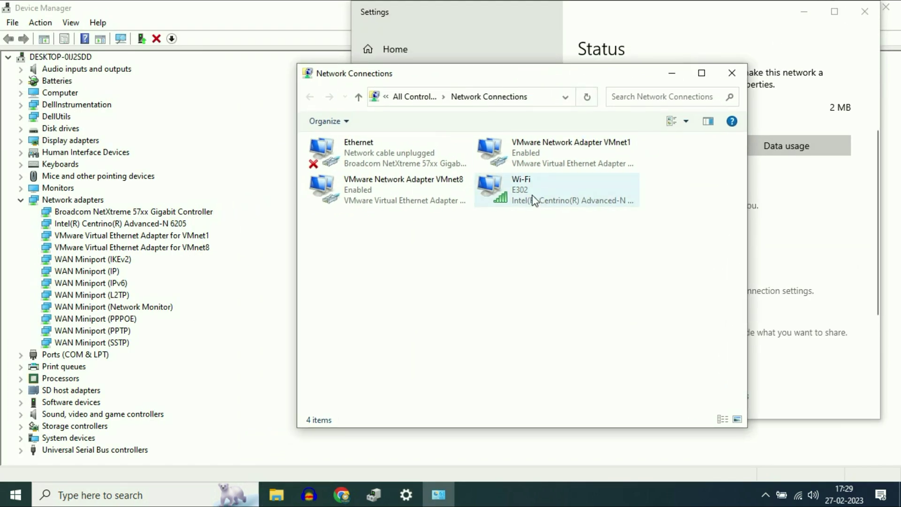
# Disable and then re-enable the Wi-Fi adapter, returning Device Manager to the front.
pyautogui.click(528, 203)
pyautogui.rightClick(528, 191)
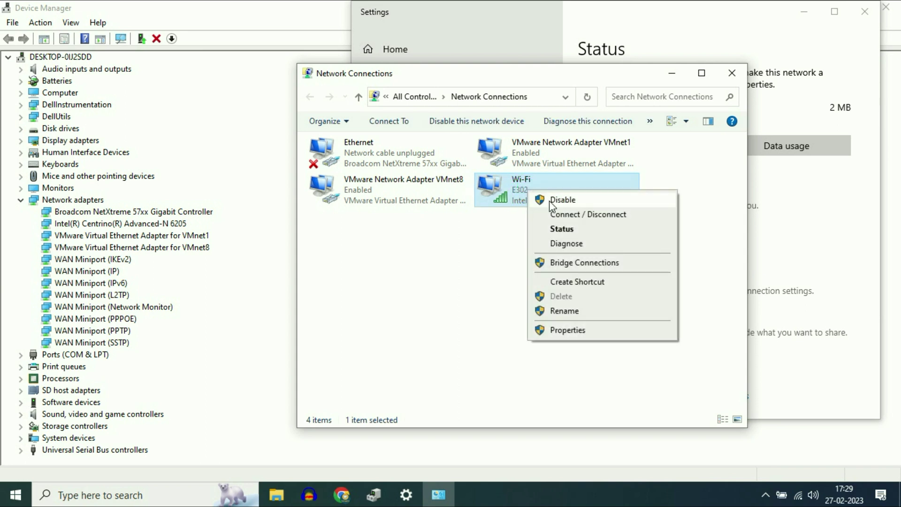
pyautogui.click(551, 200)
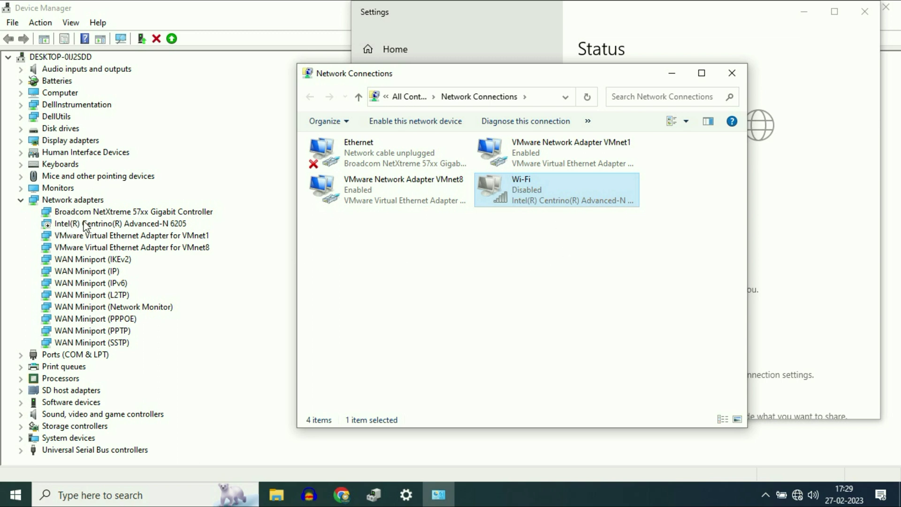
pyautogui.rightClick(523, 193)
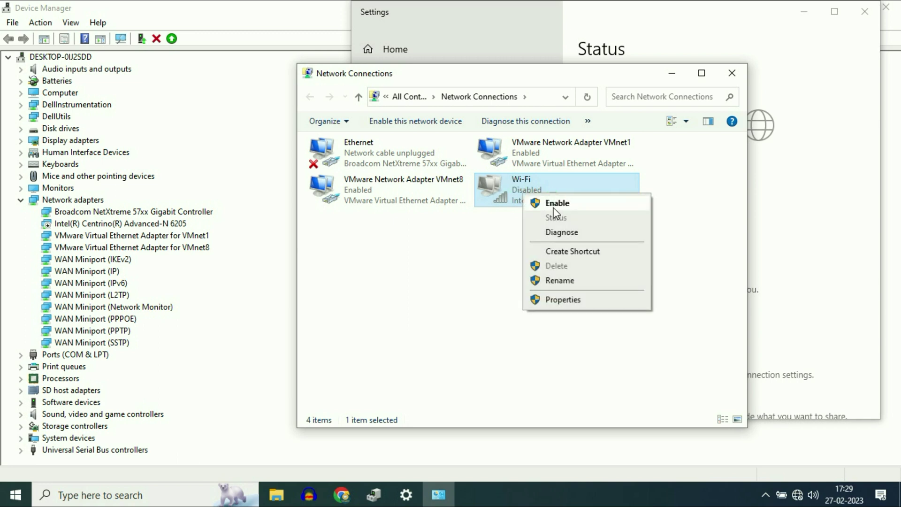
pyautogui.click(553, 207)
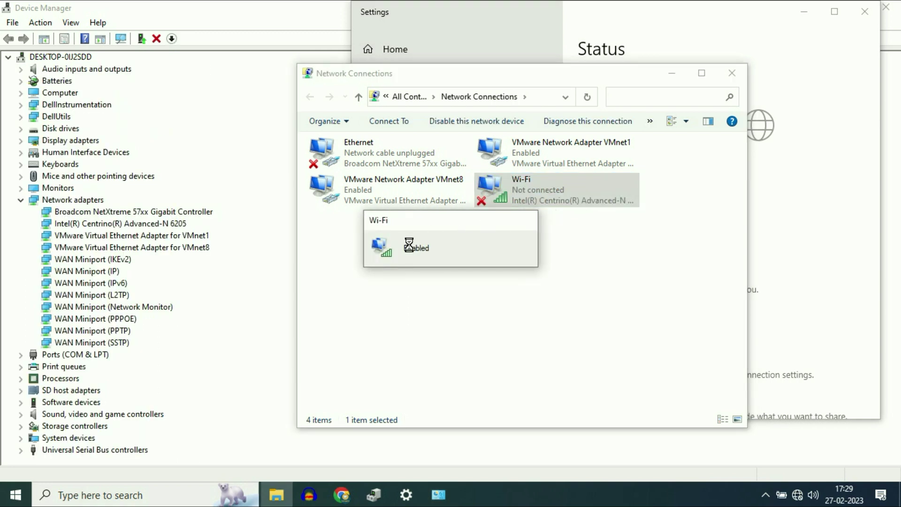
pyautogui.click(62, 233)
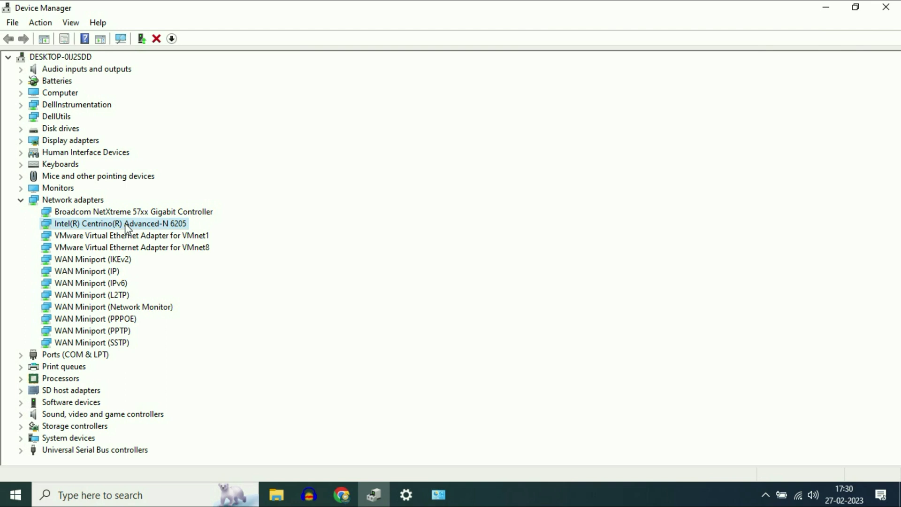
# Reinstall the Intel(R) Centrino(R) Advanced-N 6205 driver, picking it from drivers already on this computer.
pyautogui.rightClick(94, 226)
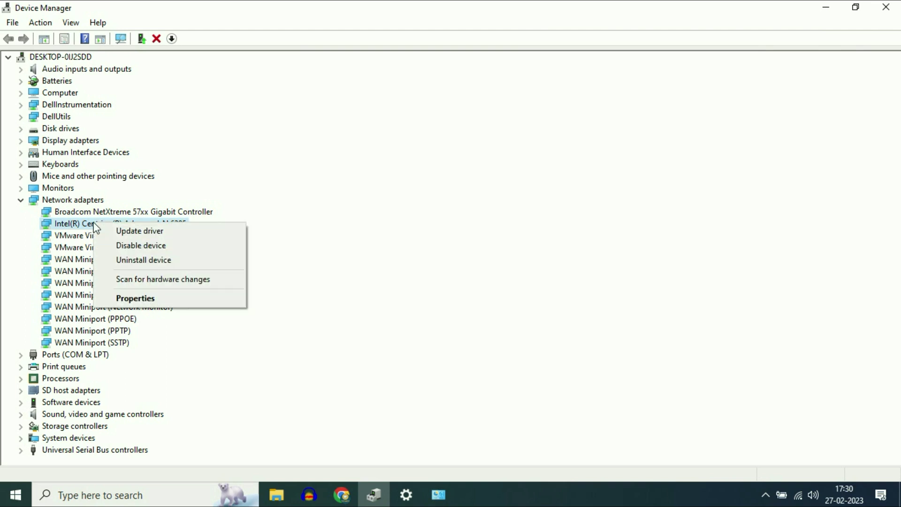
pyautogui.click(131, 232)
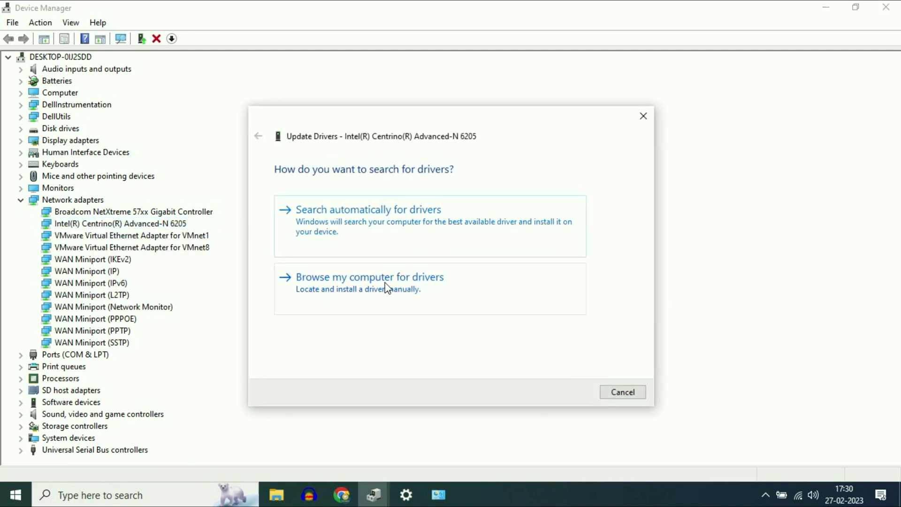
pyautogui.click(414, 290)
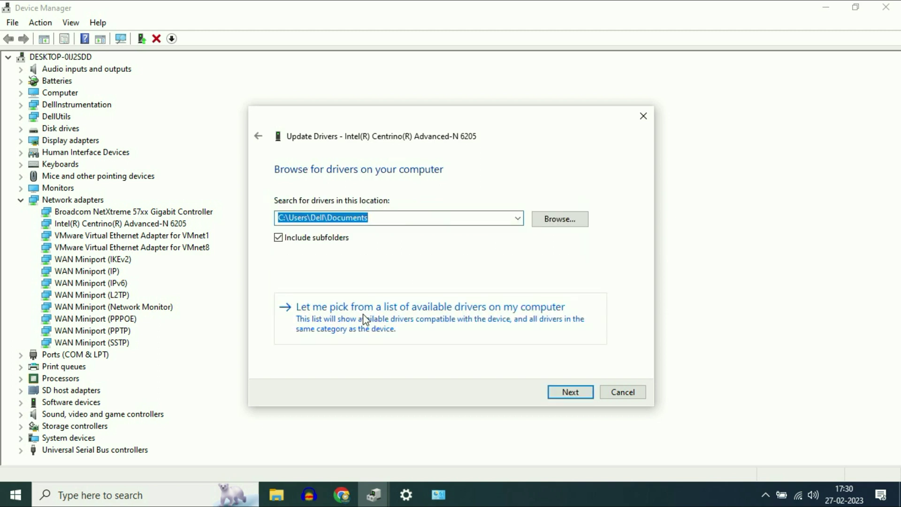
pyautogui.click(384, 313)
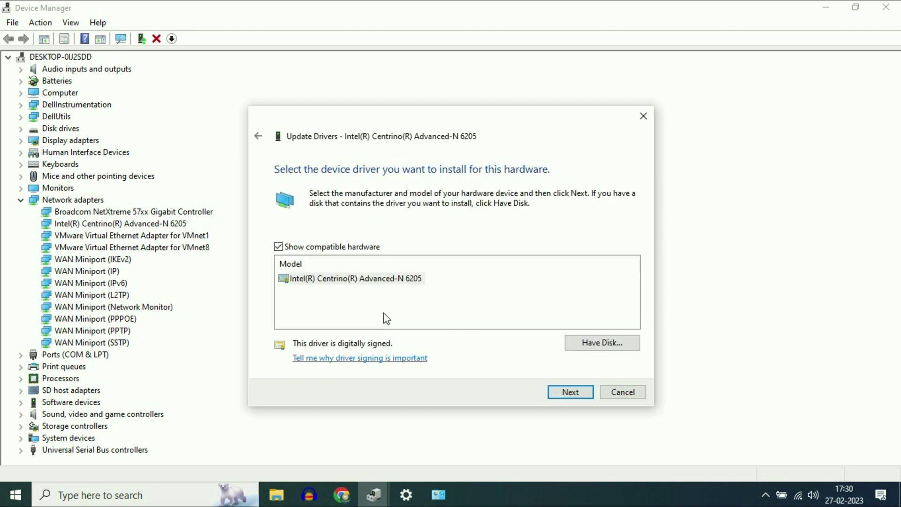
pyautogui.click(358, 279)
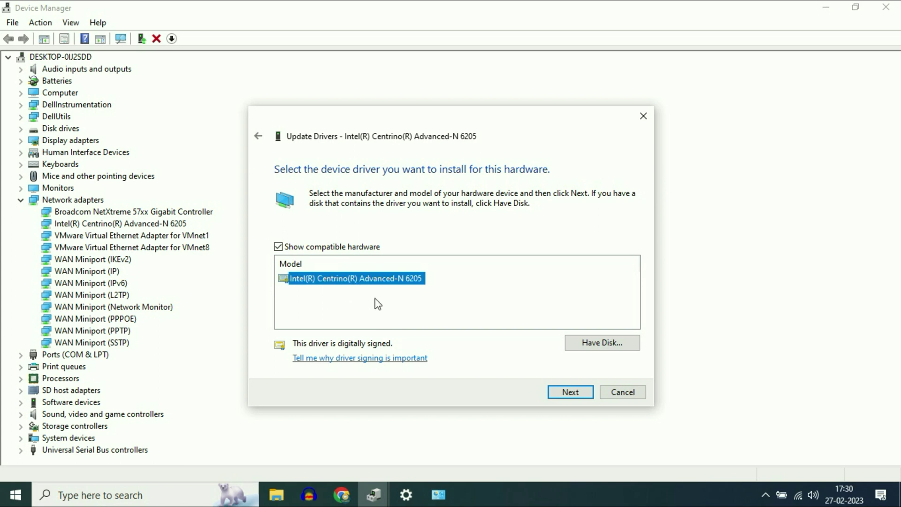
pyautogui.click(563, 391)
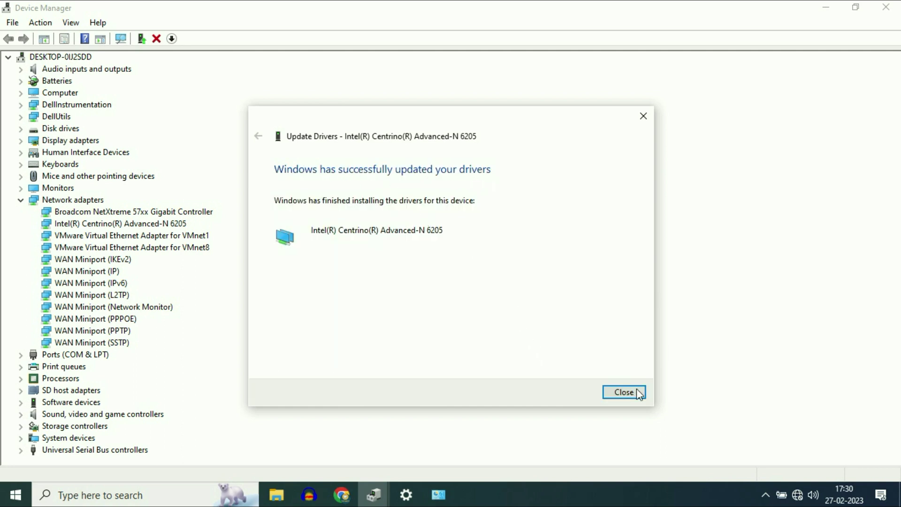
pyautogui.click(623, 392)
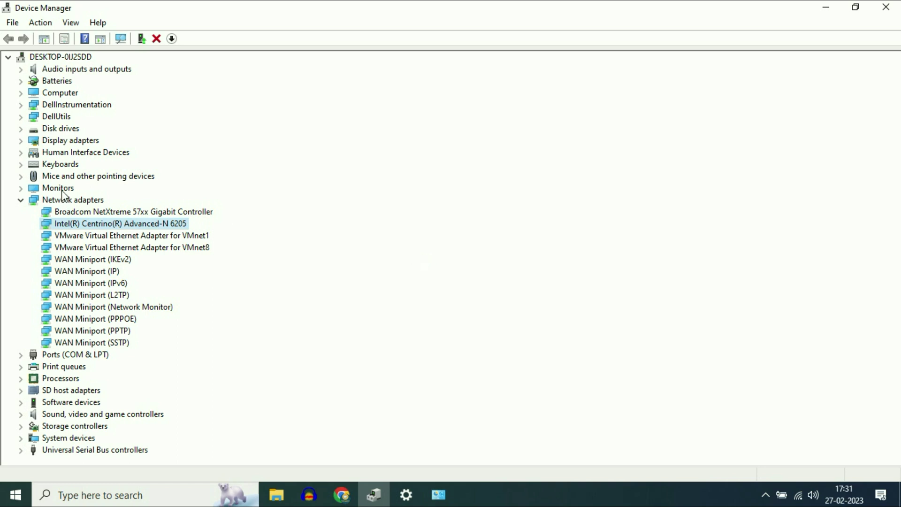
# Uninstall the Intel(R) Centrino(R) Advanced-N 6205 adapter device.
pyautogui.rightClick(119, 227)
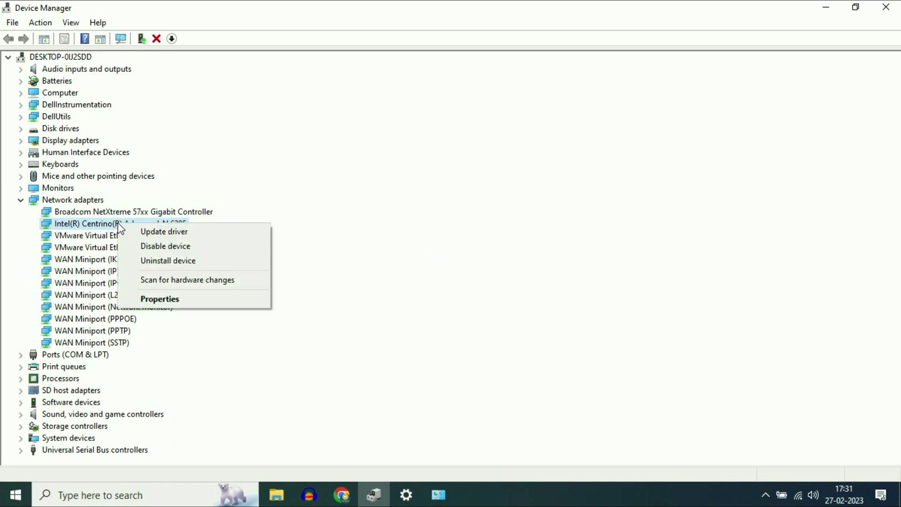
pyautogui.click(153, 262)
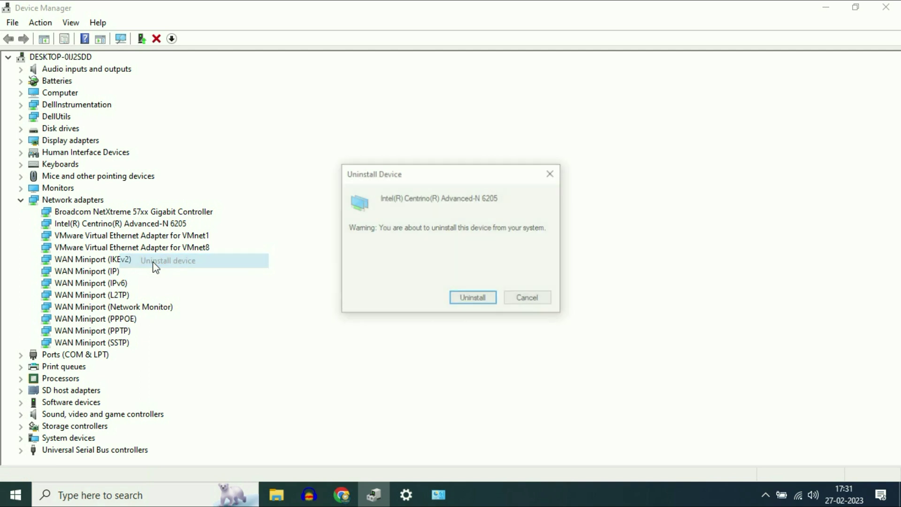
pyautogui.click(472, 299)
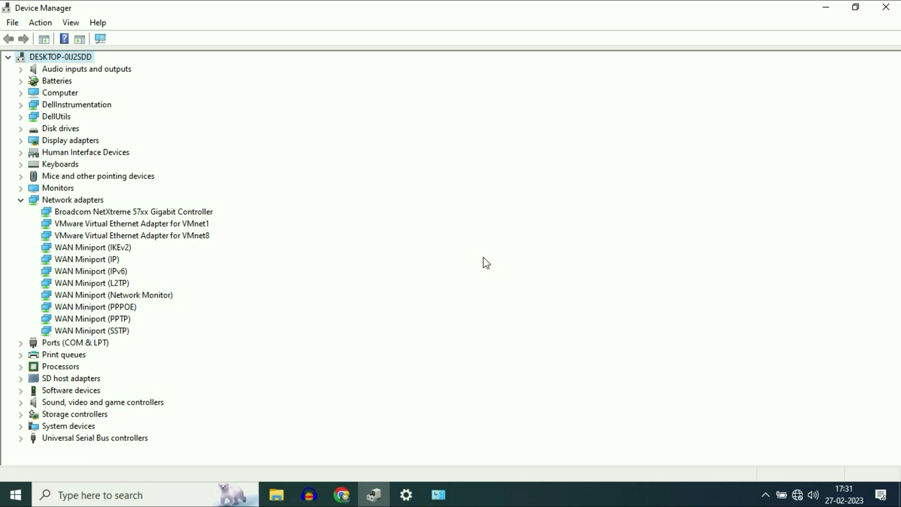
# Close Device Manager, Network Connections and Settings, then restart Windows.
pyautogui.click(888, 8)
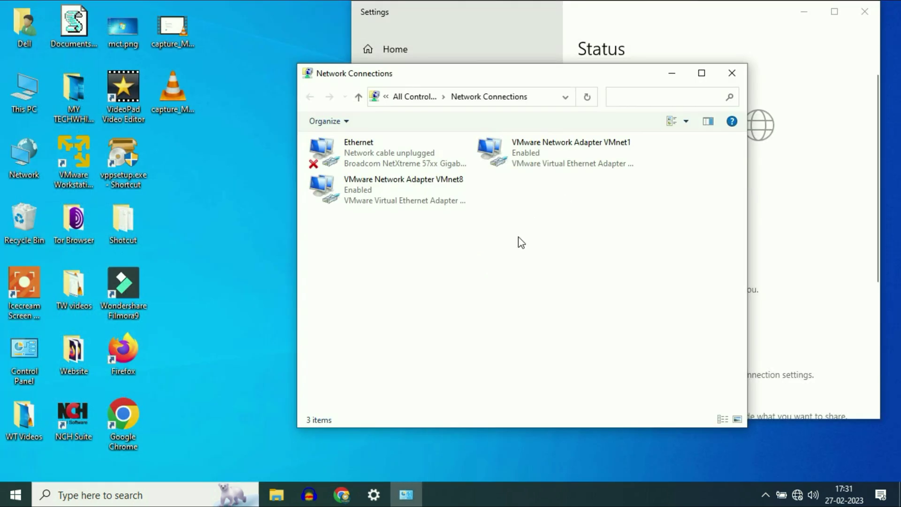
pyautogui.click(731, 73)
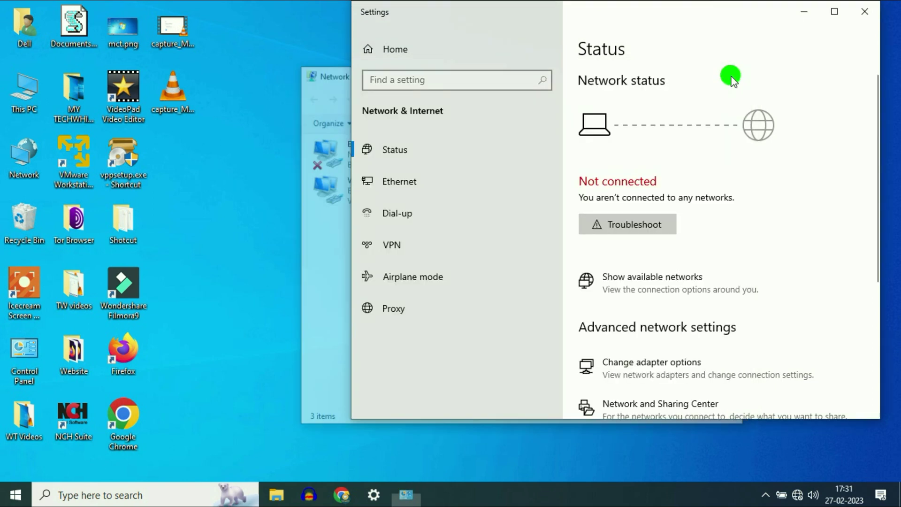
pyautogui.click(864, 11)
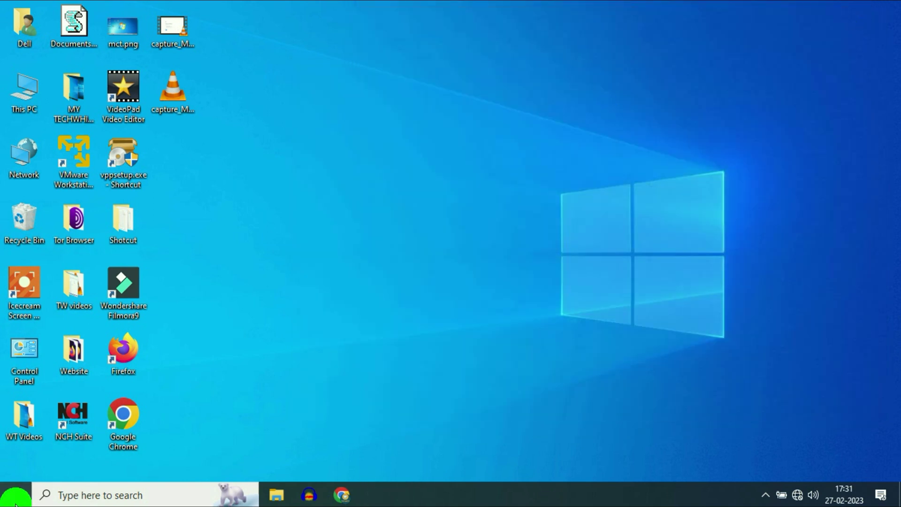
pyautogui.click(16, 498)
pyautogui.click(13, 467)
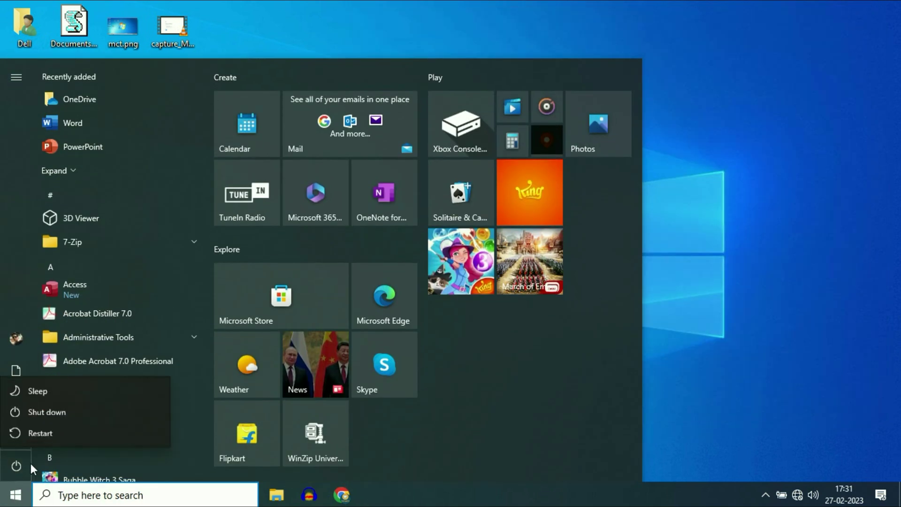
pyautogui.click(52, 437)
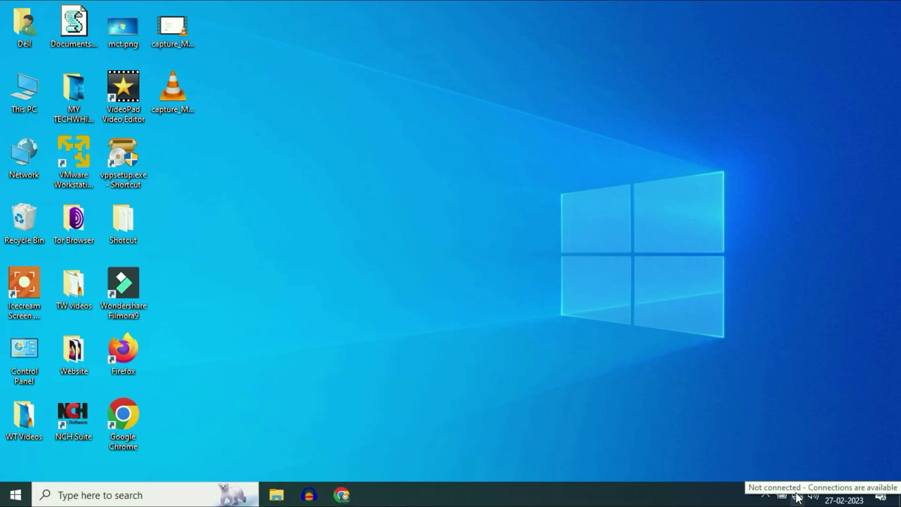
# Connect to the E302 Wi-Fi network and submit its security key.
pyautogui.click(796, 494)
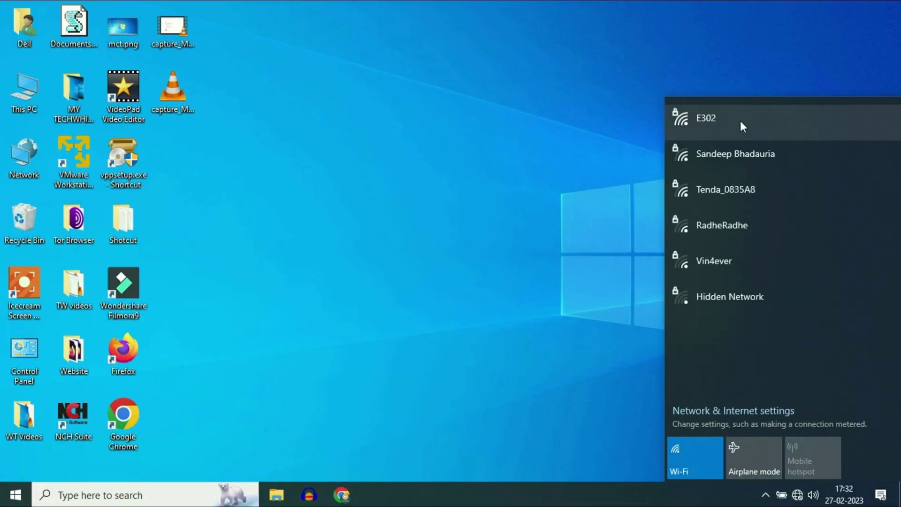
pyautogui.click(740, 122)
pyautogui.click(826, 178)
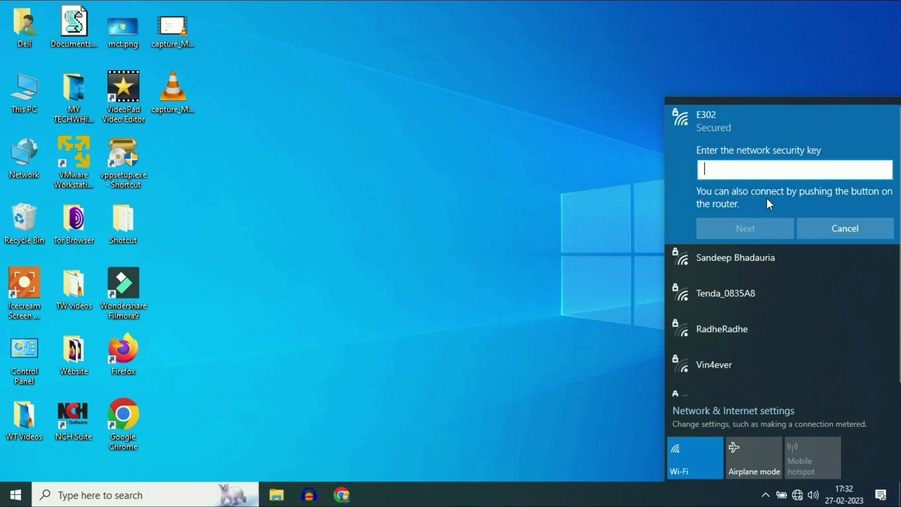
pyautogui.write('**********')
pyautogui.click(751, 228)
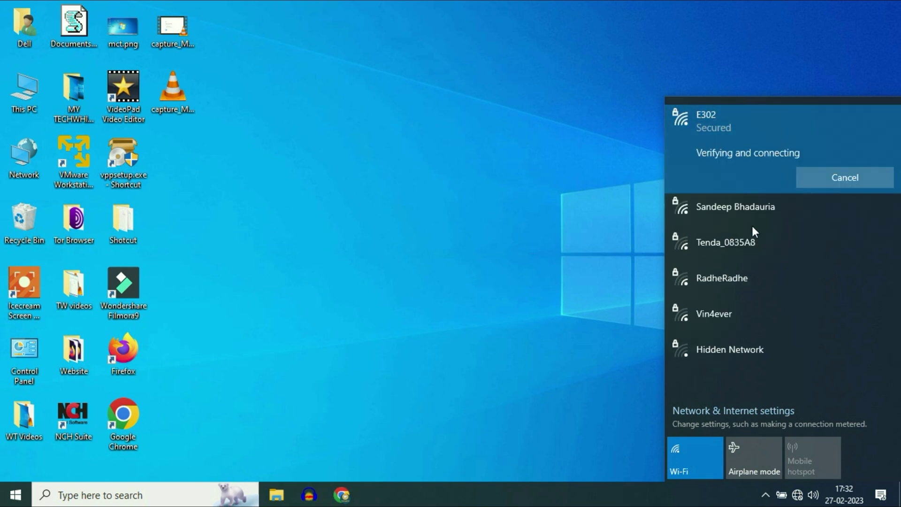